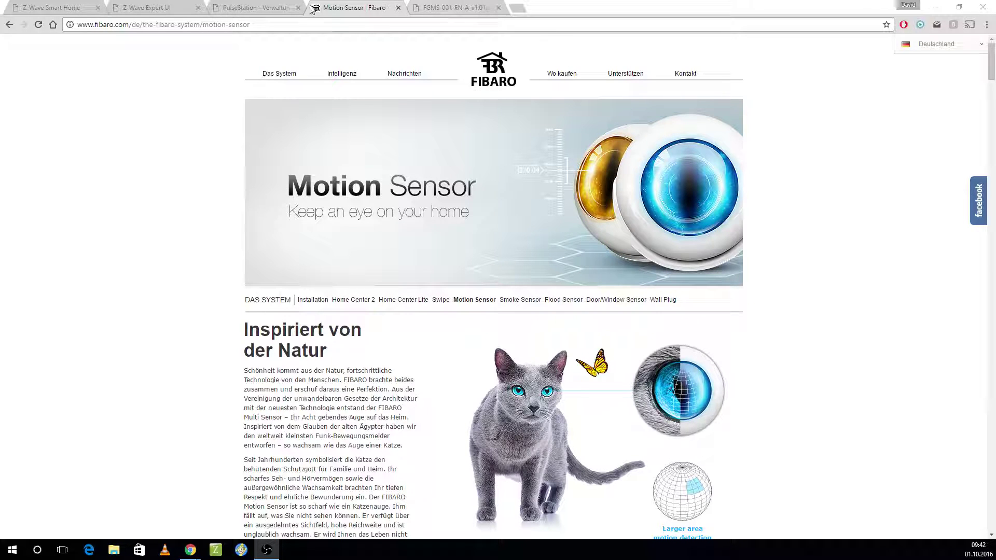
Step: Move from the Fibaro Motion Sensor tab to the Z-Wave Smart Home devices page
{"action": "left_click", "coordinate": [259, 7]}
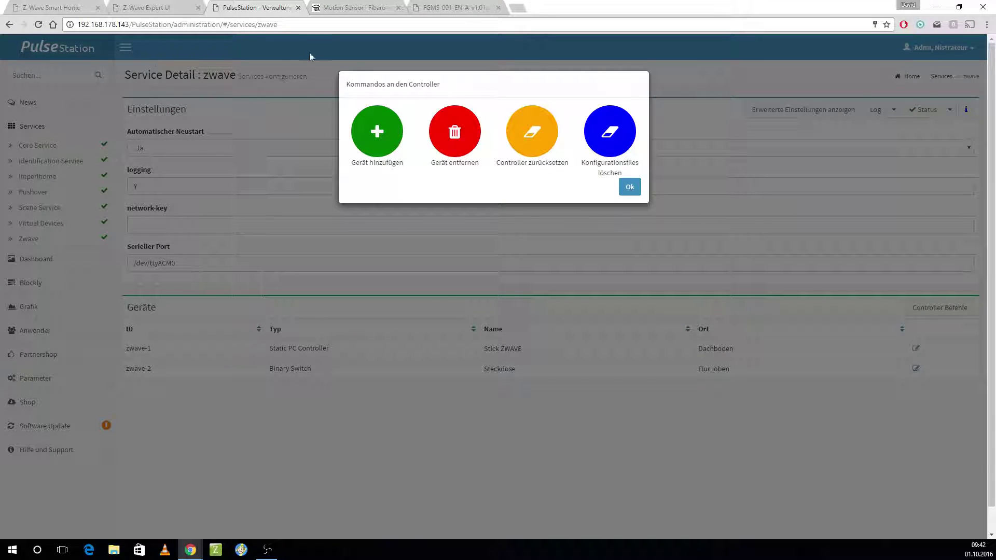
{"action": "left_click", "coordinate": [365, 5]}
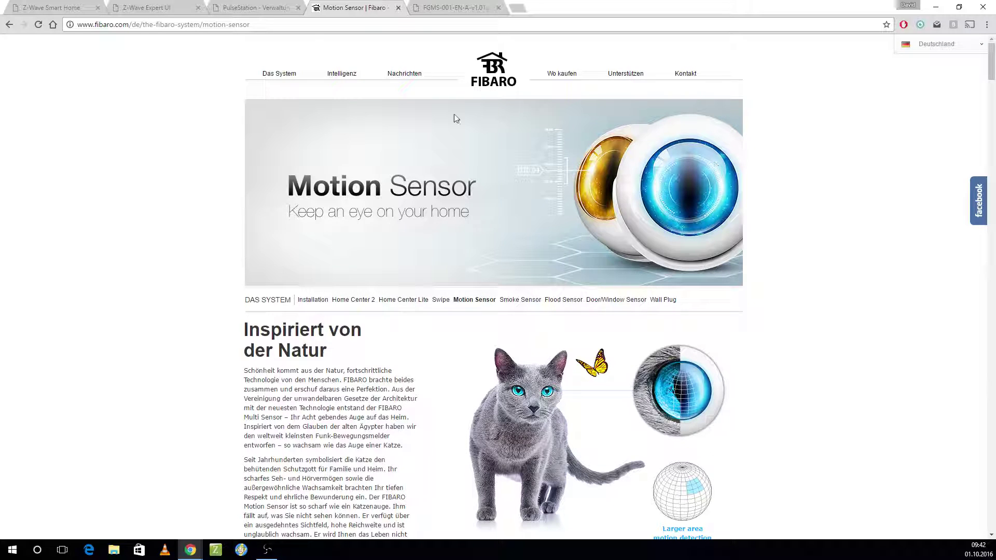
{"action": "left_click", "coordinate": [35, 4]}
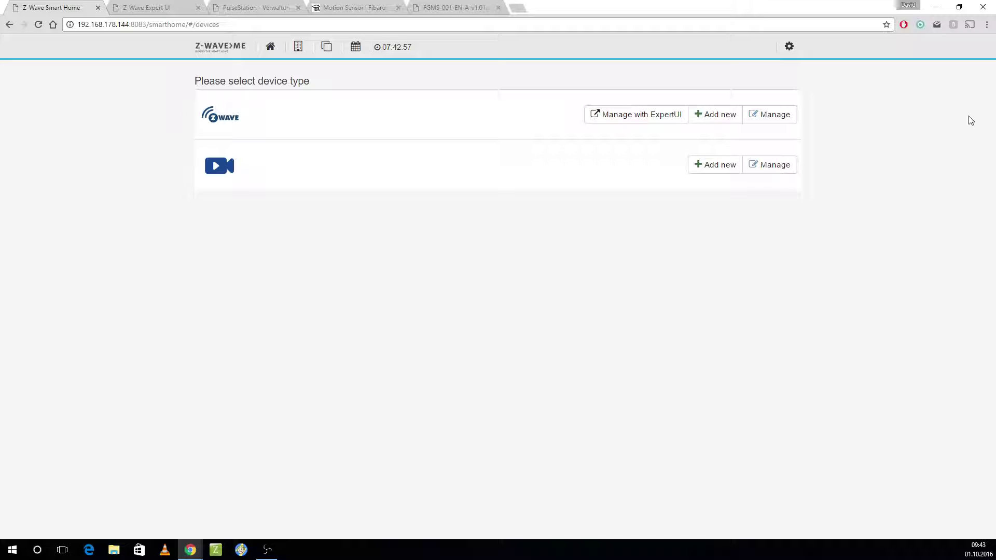
Step: Open the Z-Wave device list and begin removing Wohnzimmersensor (#3)
{"action": "left_click", "coordinate": [789, 48]}
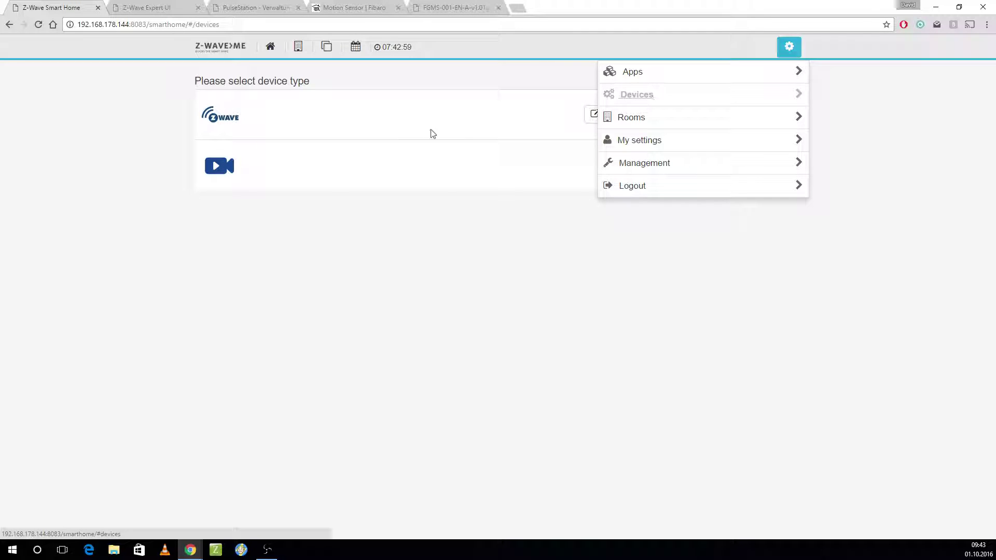
{"action": "left_click", "coordinate": [566, 254]}
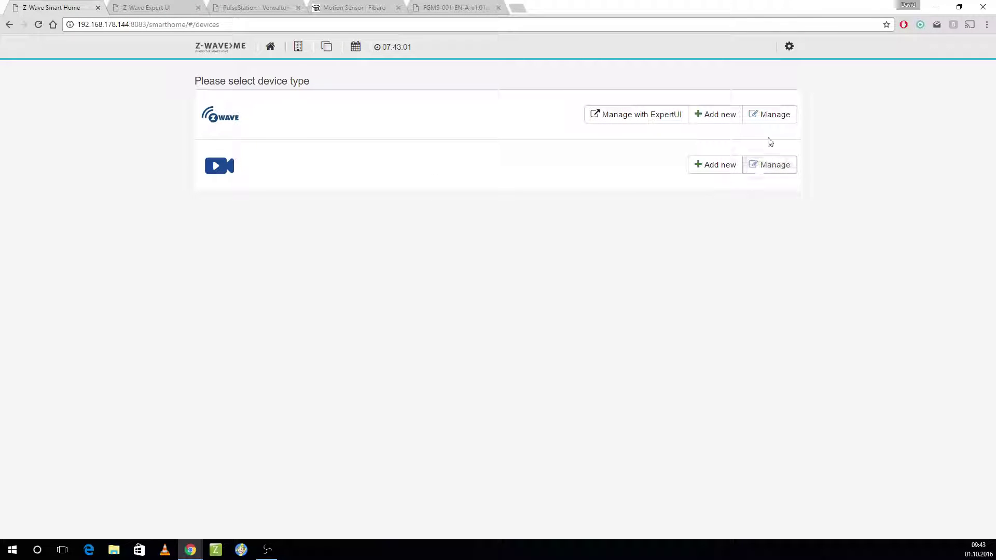
{"action": "left_click", "coordinate": [775, 115]}
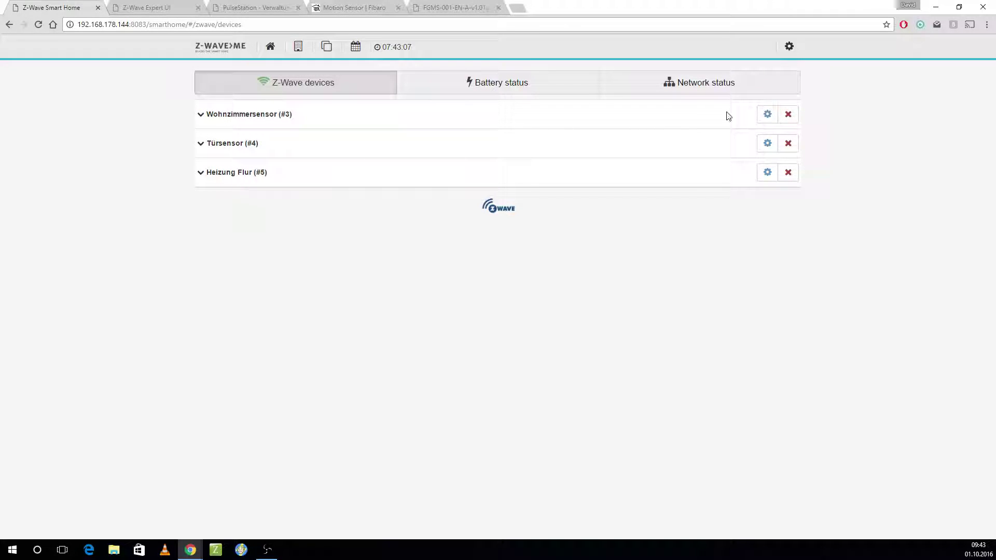
{"action": "left_click", "coordinate": [787, 115]}
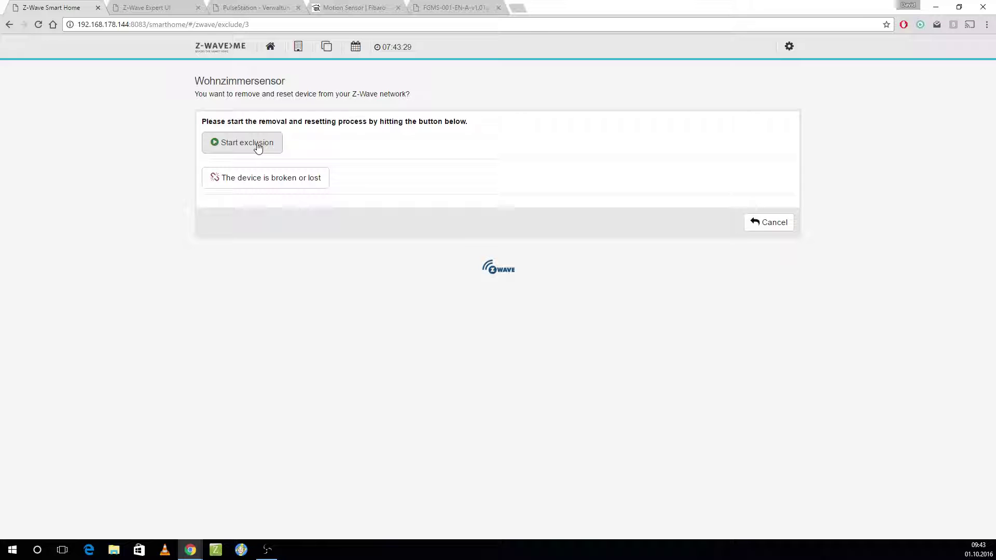
Step: Exclude Wohnzimmersensor from the Z-Wave network, then go back to the PulseStation tab
{"action": "left_click", "coordinate": [257, 146]}
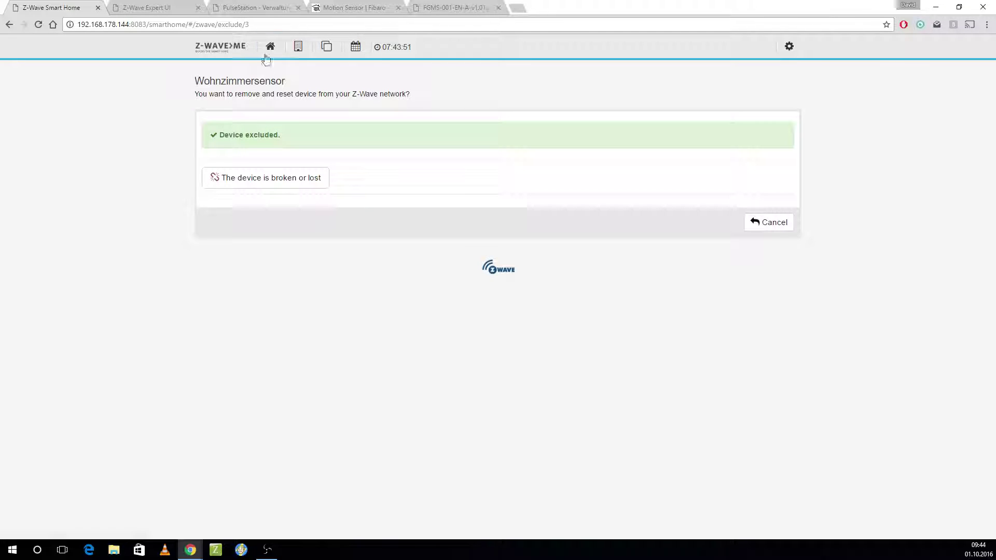
{"action": "left_click", "coordinate": [258, 6]}
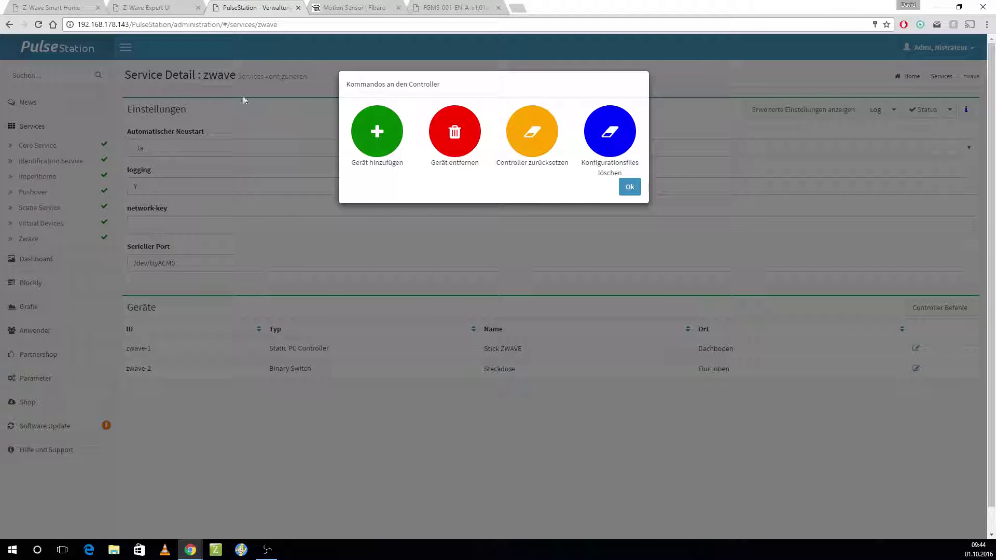
Step: Include the motion sensor with the controller's Gerät hinzufügen command so it appears as zwave-3
{"action": "left_click", "coordinate": [630, 187]}
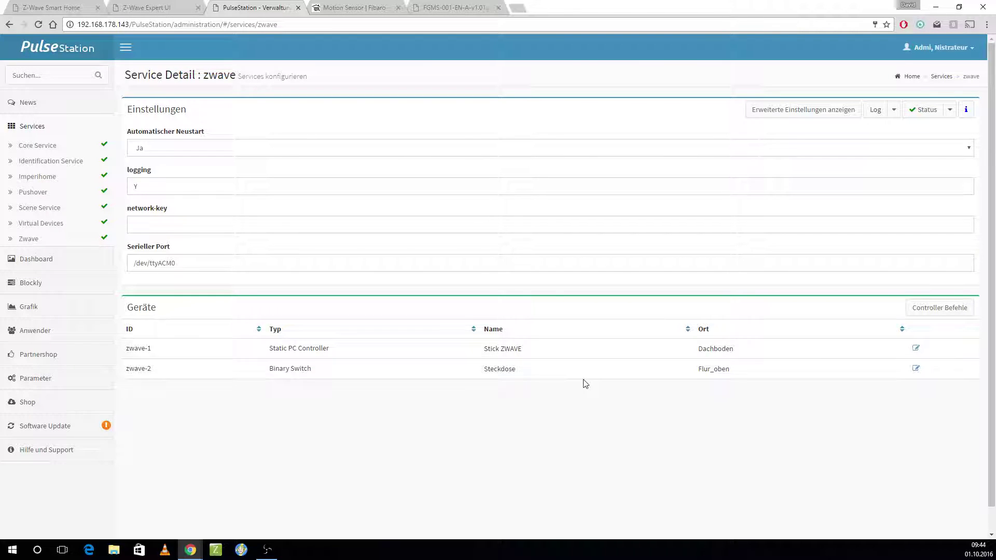
{"action": "left_click", "coordinate": [962, 311]}
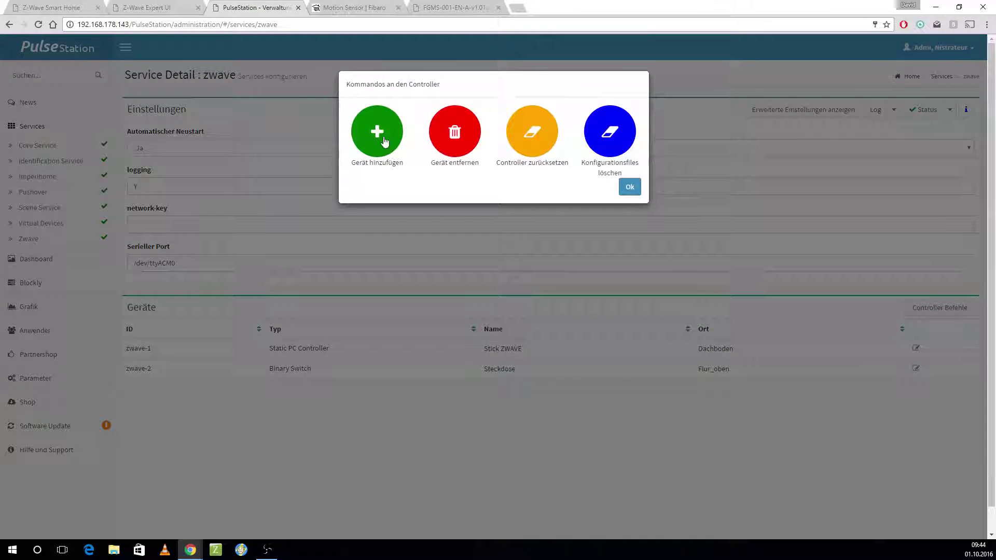
{"action": "left_click", "coordinate": [384, 136]}
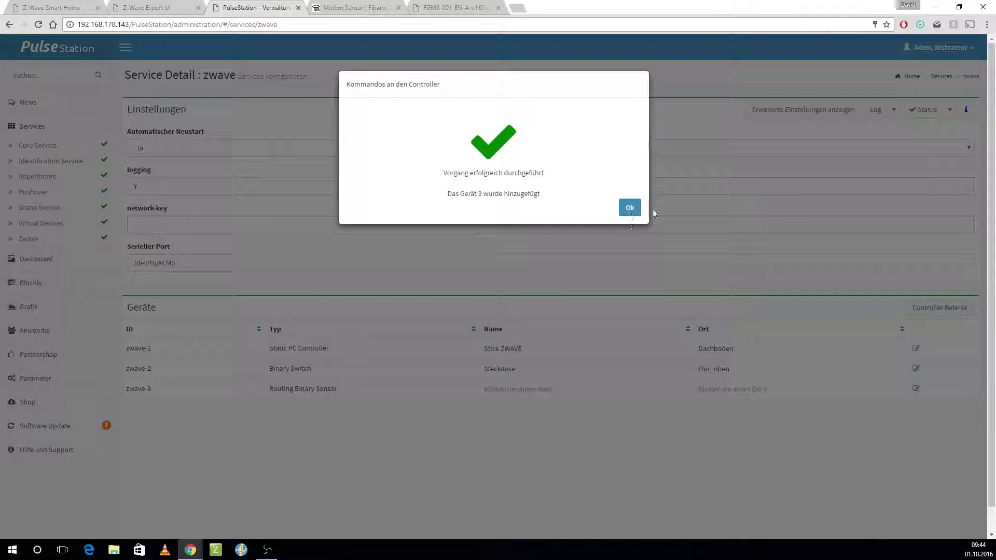
{"action": "left_click", "coordinate": [630, 208]}
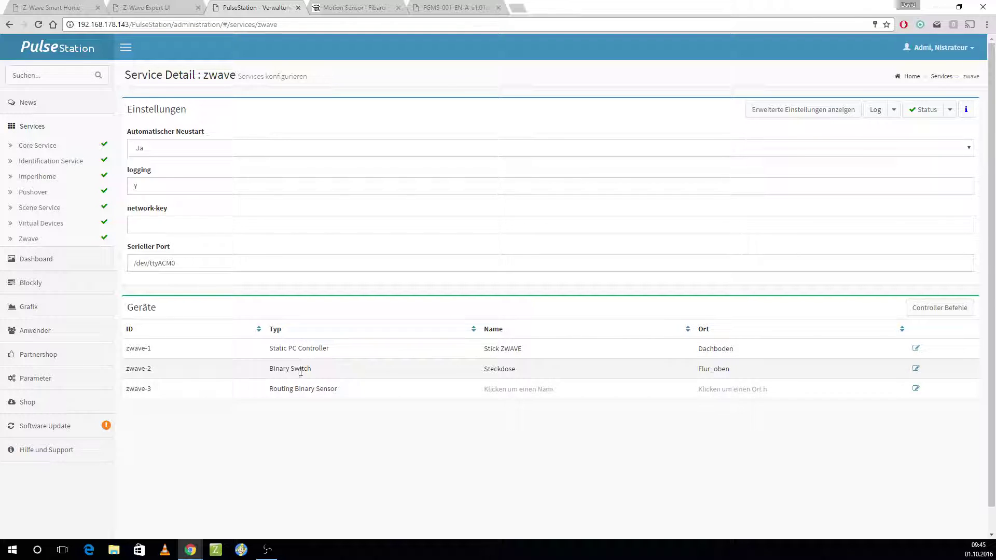
Step: Make several aborted attempts at editing the zwave-3 name, leaving it unchanged
{"action": "left_click", "coordinate": [515, 390]}
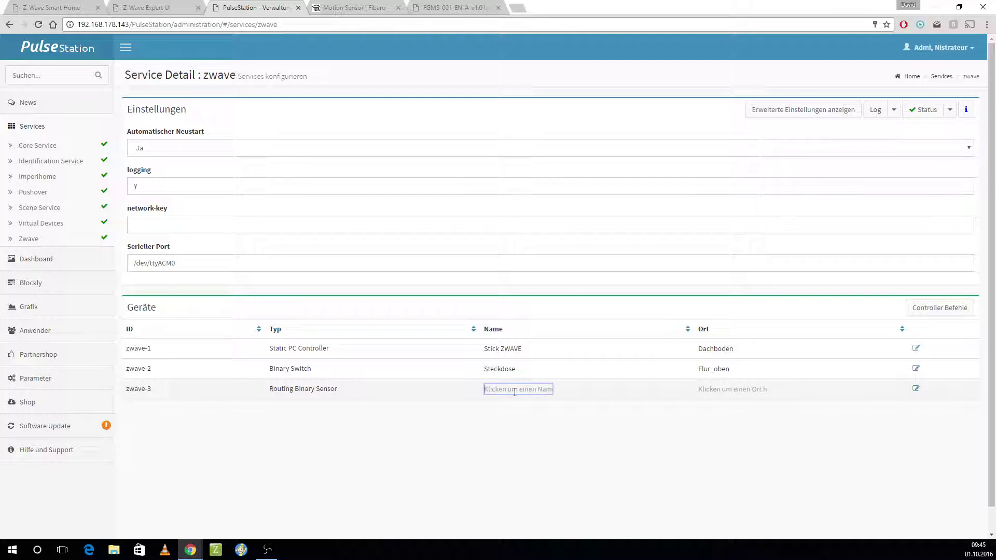
{"action": "key", "text": "Escape"}
{"action": "left_click", "coordinate": [514, 390]}
{"action": "type", "text": "c c"}
{"action": "key", "text": "BackSpace"}
{"action": "key", "text": "BackSpace"}
{"action": "key", "text": "BackSpace"}
{"action": "key", "text": "Return"}
{"action": "left_click", "coordinate": [515, 391]}
{"action": "type", "text": "<b"}
{"action": "key", "text": "BackSpace"}
{"action": "key", "text": "BackSpace"}
{"action": "key", "text": "Escape"}
Step: Enter Bewegungsmelder as the zwave-3 name and save it
{"action": "left_click", "coordinate": [515, 391]}
{"action": "type", "text": "Bewegungsmelder"}
{"action": "left_click", "coordinate": [503, 441]}
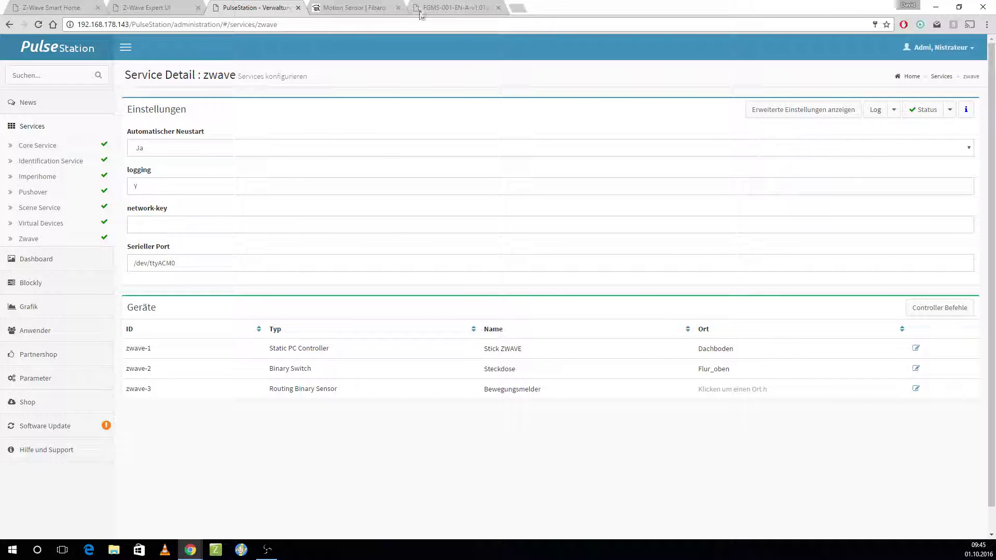
Step: Copy the PulseStation base address and load it in a new browser tab
{"action": "left_click", "coordinate": [130, 25]}
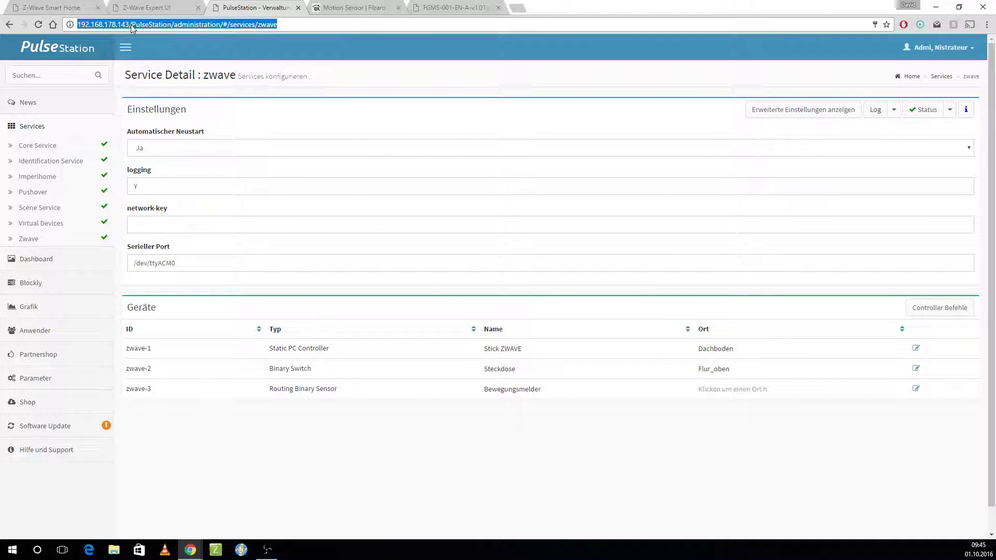
{"action": "left_click", "coordinate": [140, 25]}
{"action": "left_click_drag", "start_coordinate": [171, 25], "coordinate": [44, 30]}
{"action": "key", "text": "ctrl+c"}
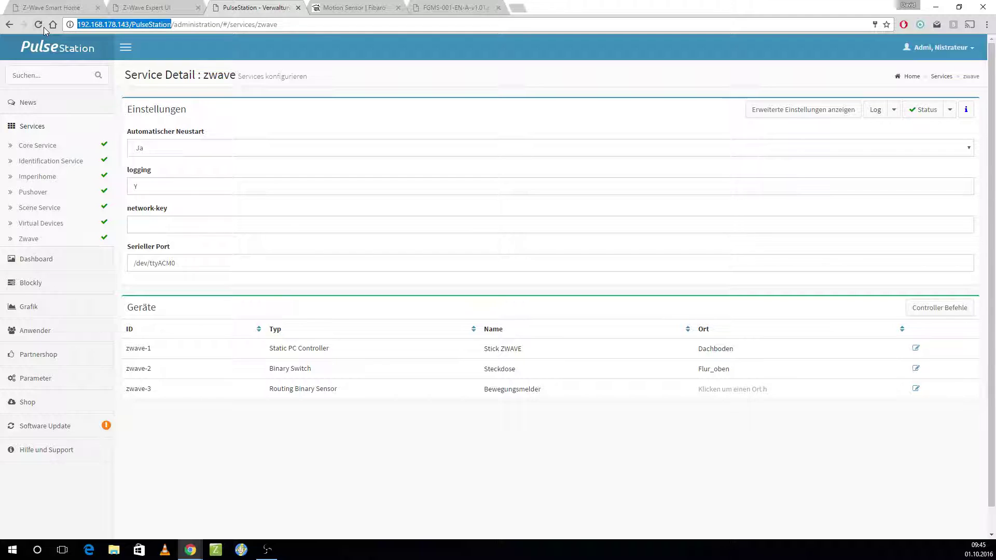
{"action": "left_click", "coordinate": [520, 10]}
{"action": "key", "text": "ctrl+v"}
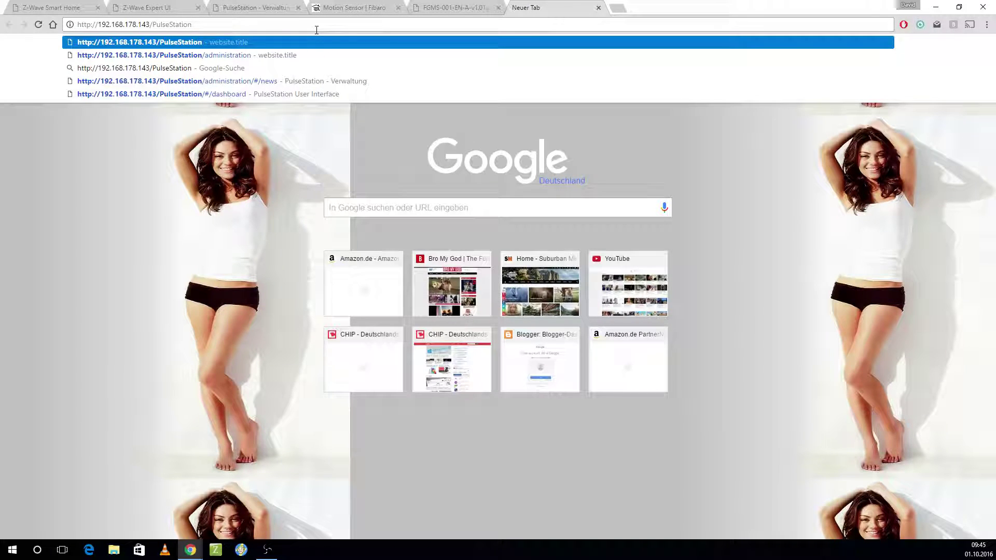
{"action": "key", "text": "Return"}
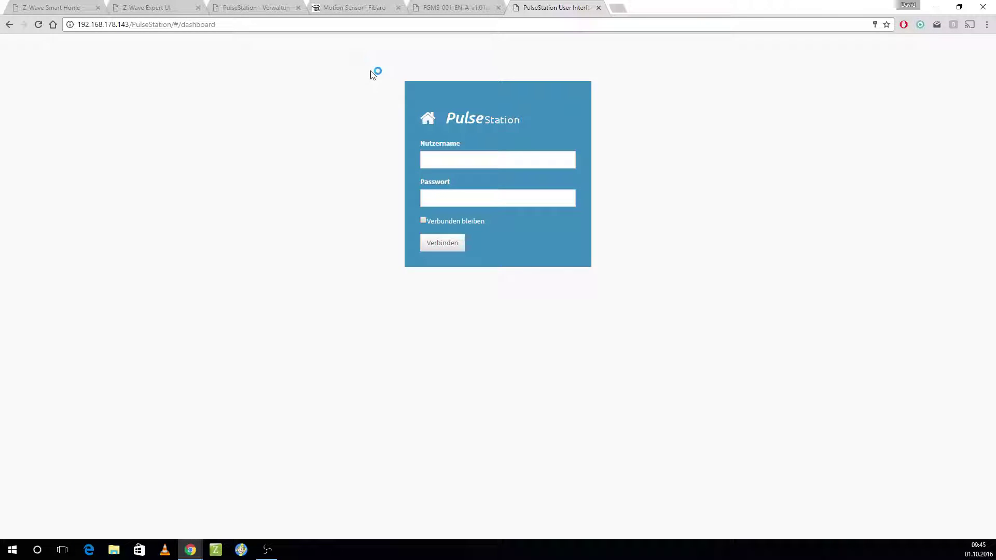
Step: Log in to the user dashboard with username and password, then return to administration
{"action": "left_click", "coordinate": [466, 162]}
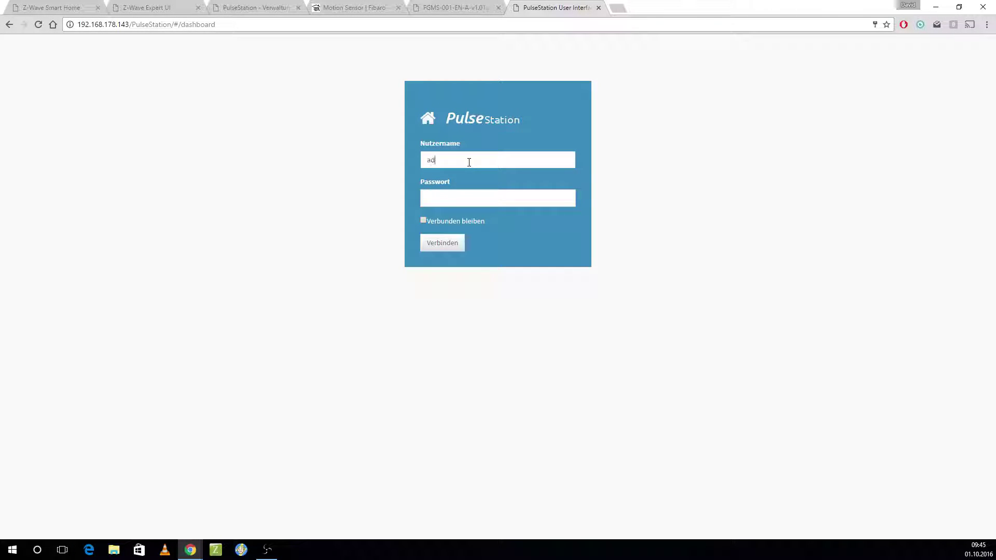
{"action": "key", "text": "Tab"}
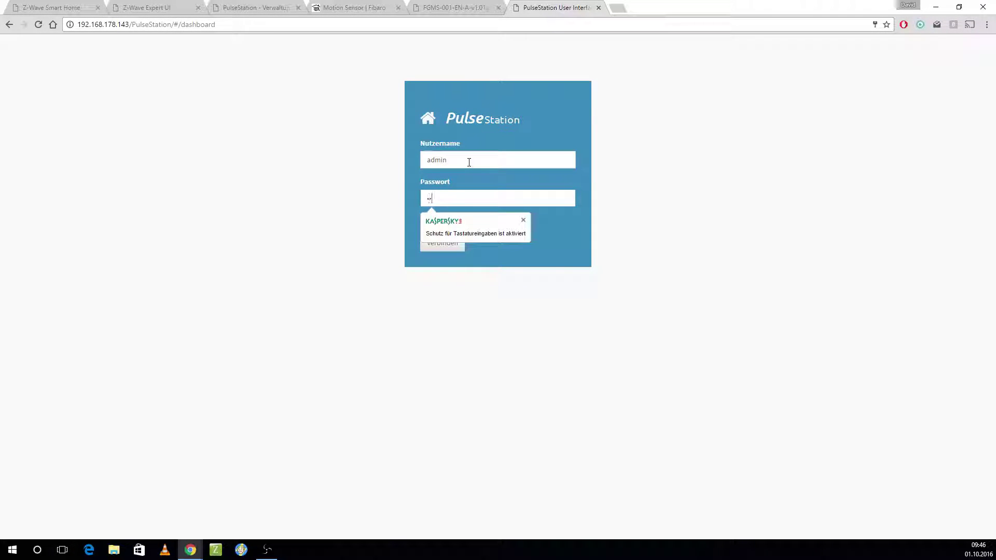
{"action": "key", "text": "Return"}
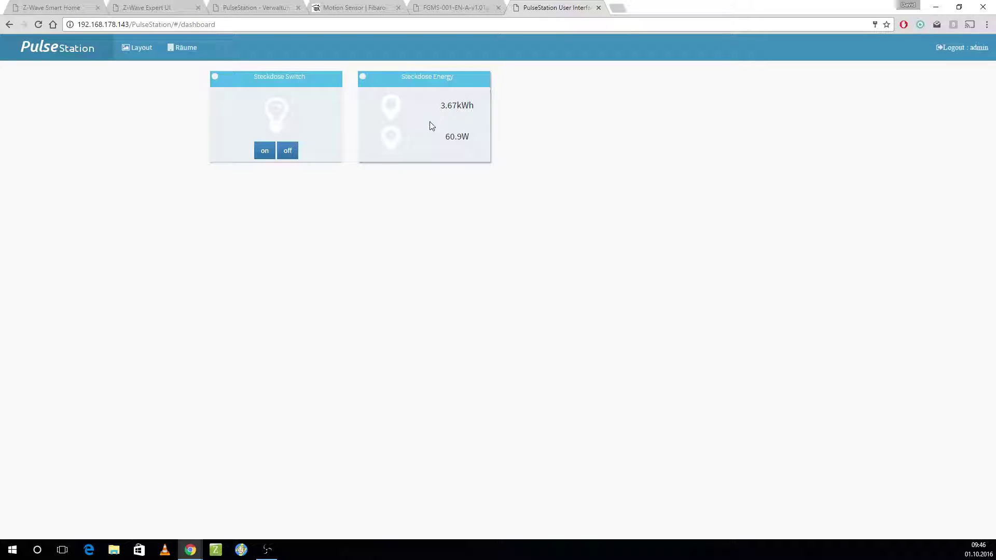
{"action": "left_click", "coordinate": [237, 7]}
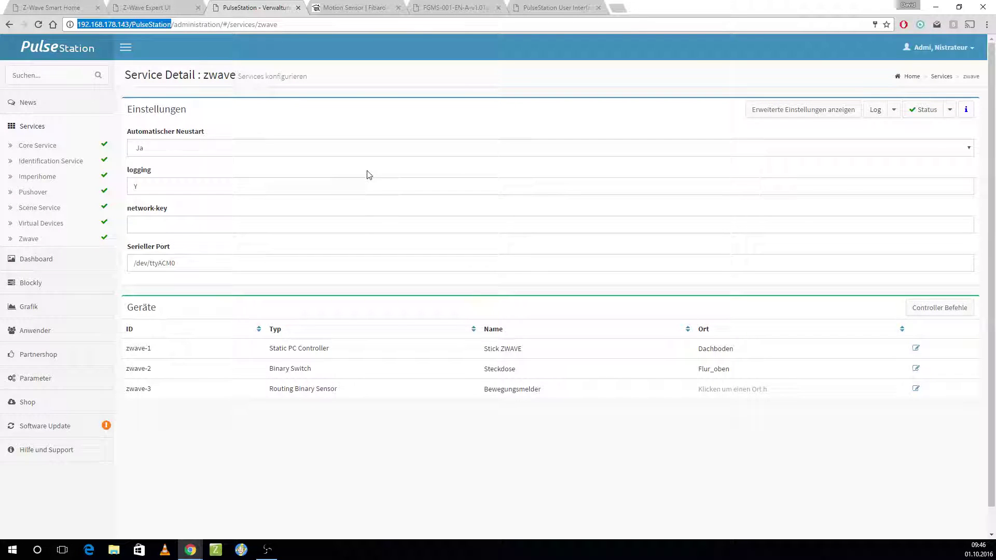
Step: Generate the dashboard panels in the panel settings and save the panel list
{"action": "left_click", "coordinate": [68, 261]}
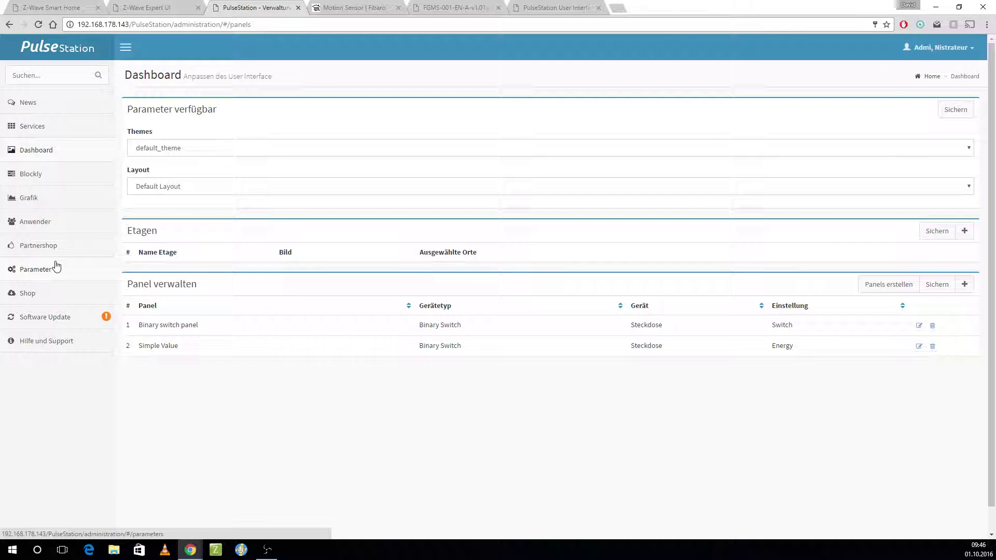
{"action": "left_click", "coordinate": [889, 288]}
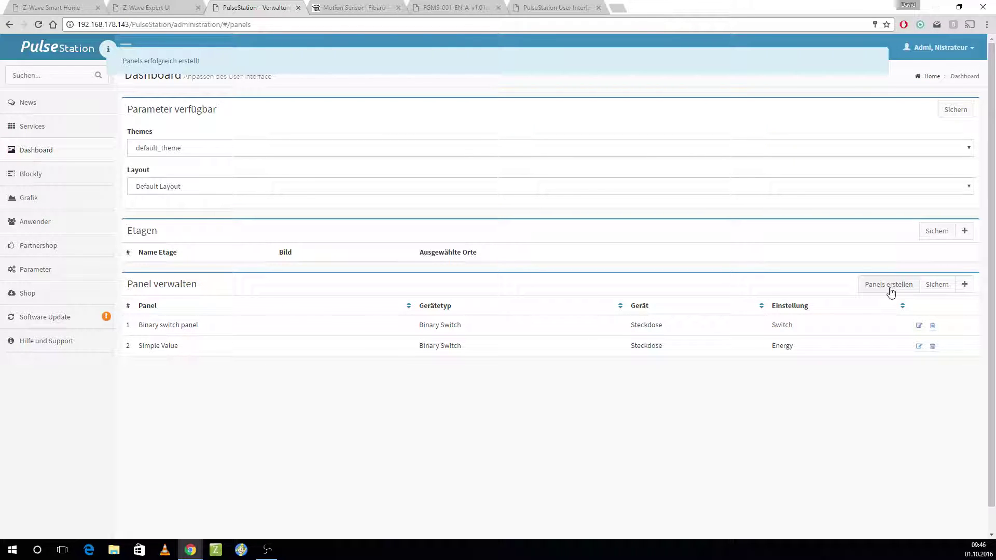
{"action": "left_click", "coordinate": [935, 284]}
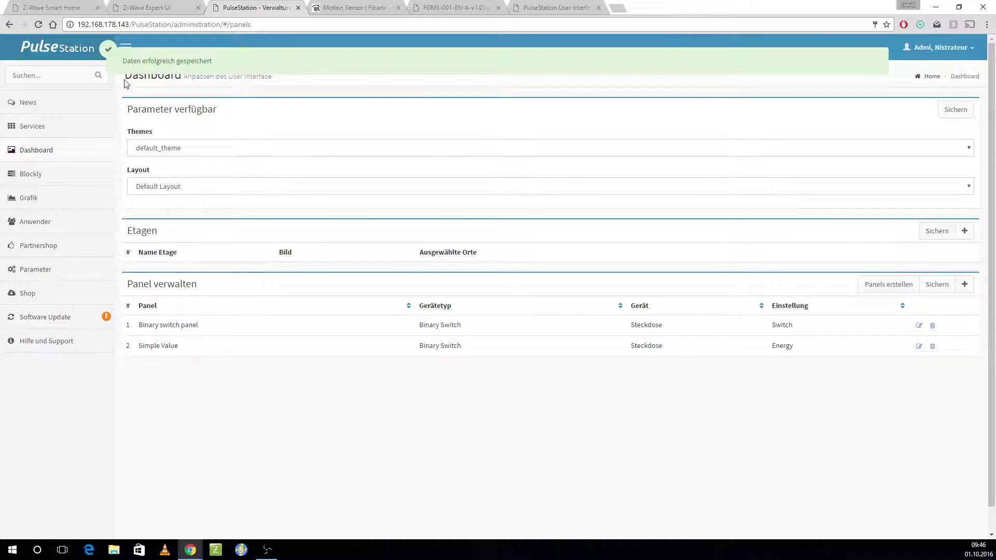
Step: Reload the user dashboard, sign in with the admin account, and return to panel administration
{"action": "left_click", "coordinate": [556, 7]}
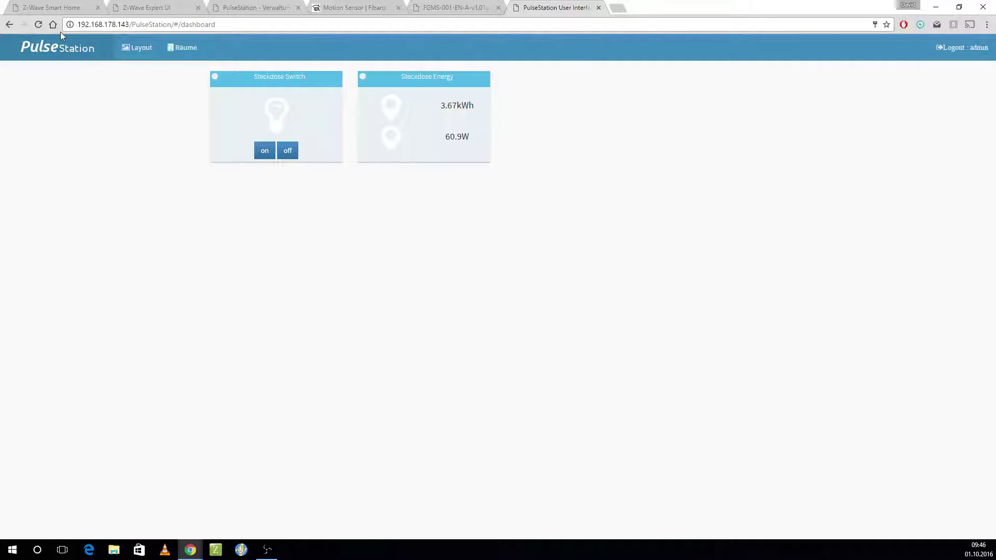
{"action": "left_click", "coordinate": [42, 24]}
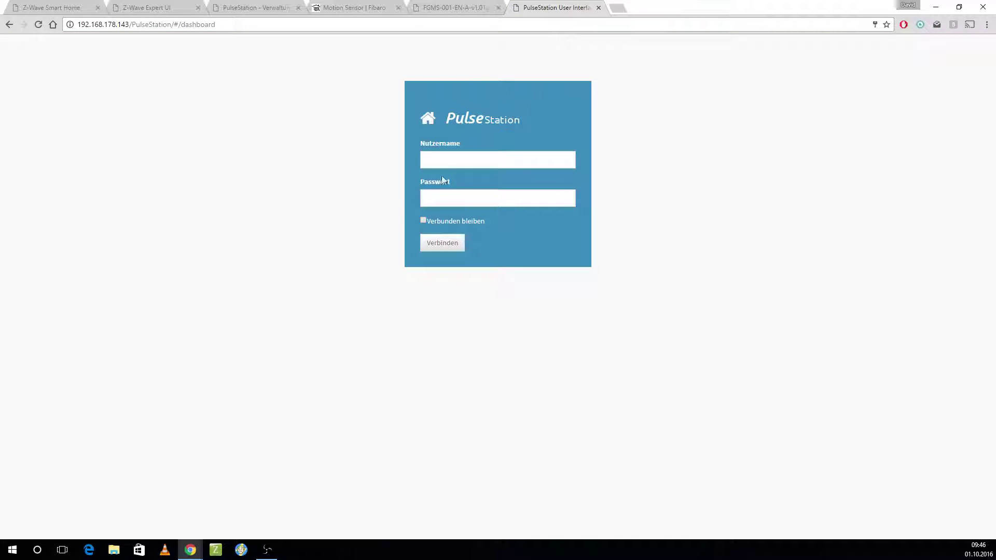
{"action": "left_click", "coordinate": [445, 164]}
{"action": "type", "text": "admin"}
{"action": "key", "text": "Tab"}
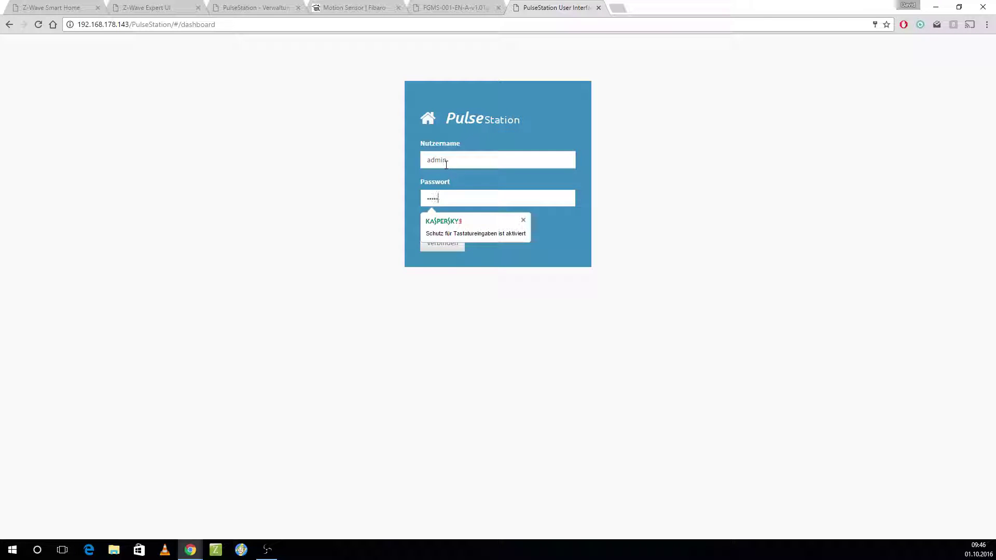
{"action": "key", "text": "Return"}
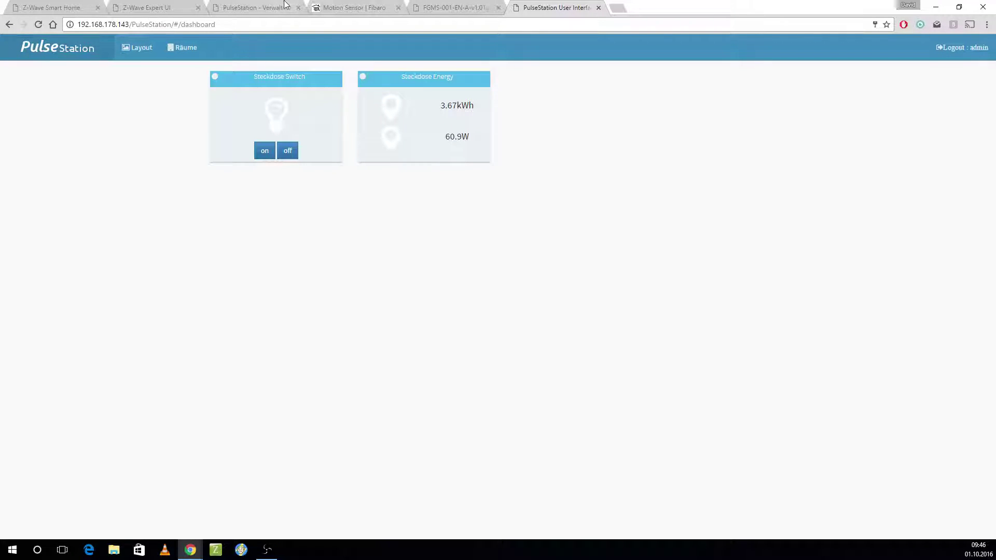
{"action": "left_click", "coordinate": [147, 8]}
{"action": "left_click", "coordinate": [254, 7]}
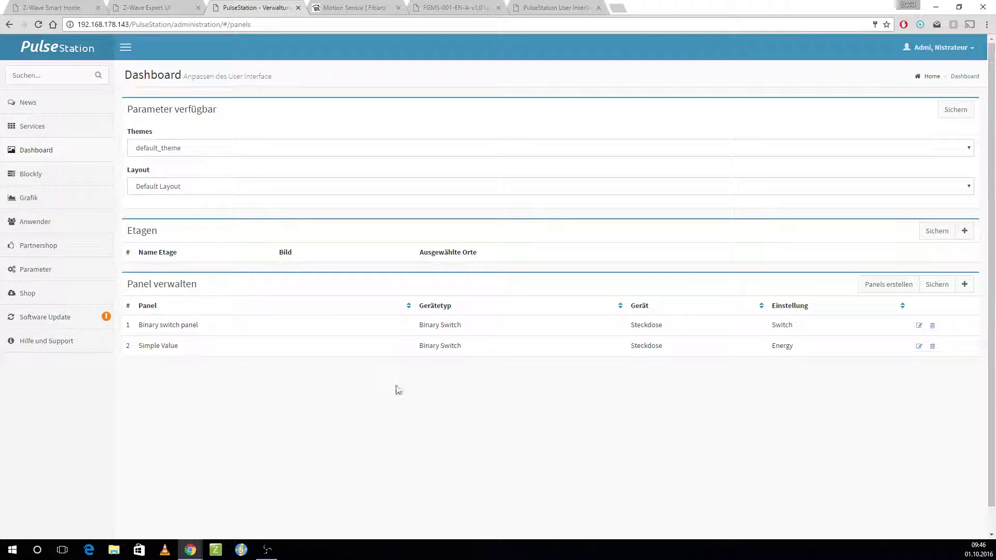
Step: Discard an empty new panel entry and regenerate the dashboard panels
{"action": "left_click", "coordinate": [964, 284]}
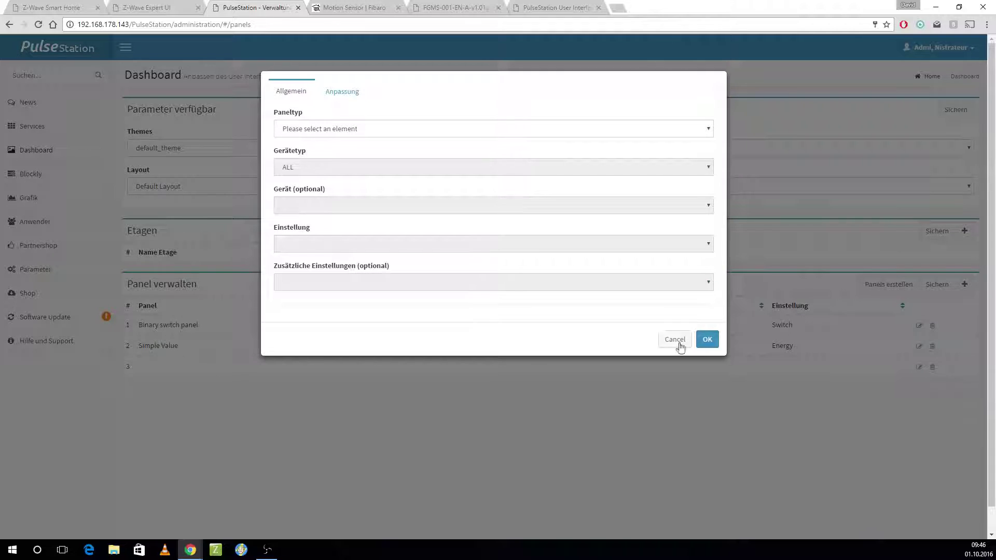
{"action": "left_click", "coordinate": [675, 340]}
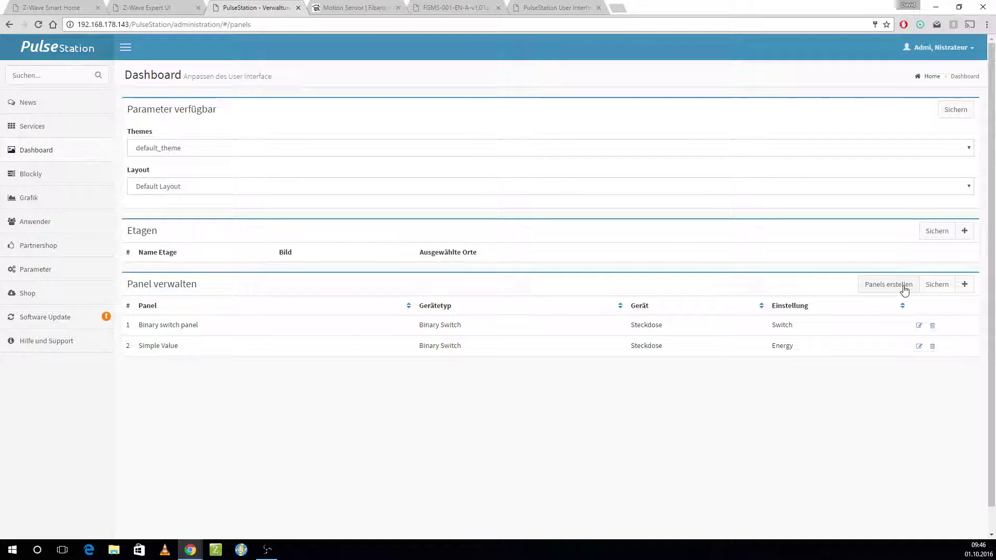
{"action": "left_click", "coordinate": [903, 287]}
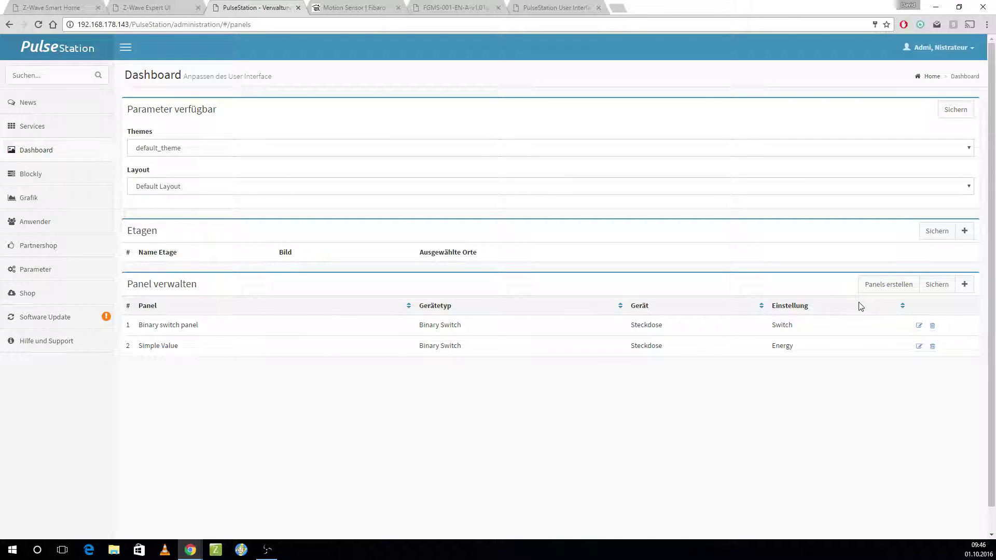
Step: Add a Simple Value panel for the Routing Binary Sensor device Bewegungsmelder
{"action": "left_click", "coordinate": [965, 285]}
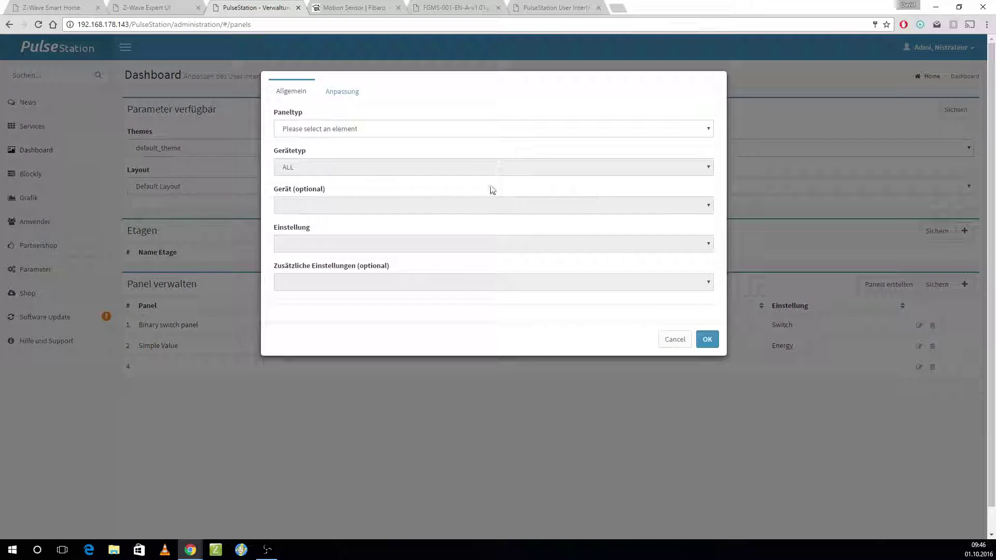
{"action": "left_click", "coordinate": [498, 130]}
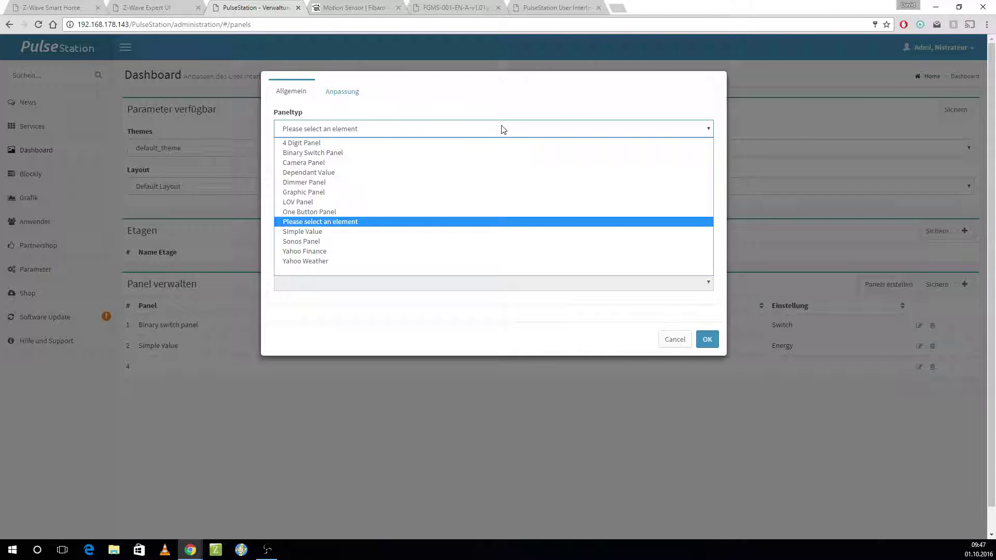
{"action": "left_click", "coordinate": [453, 235]}
{"action": "left_click", "coordinate": [443, 169]}
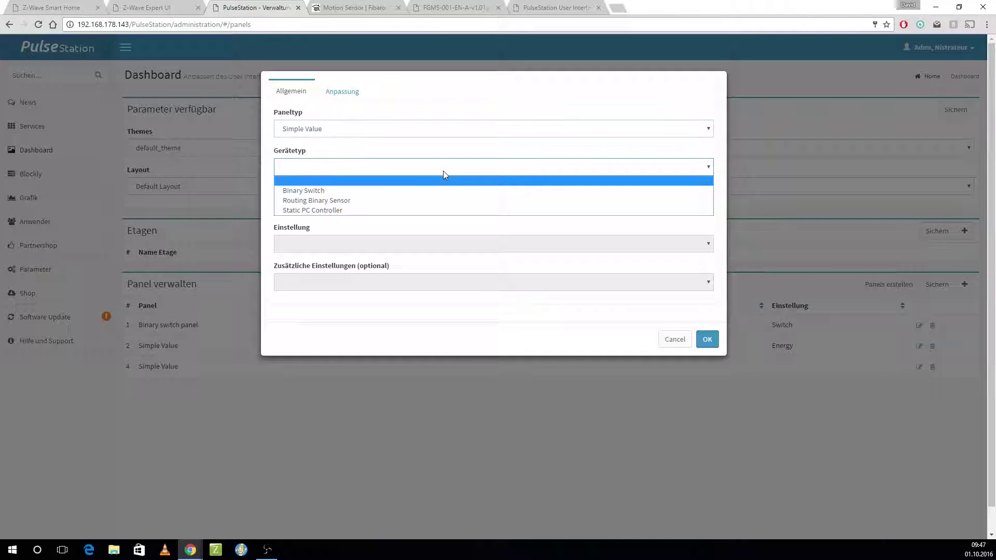
{"action": "left_click", "coordinate": [448, 202]}
{"action": "left_click", "coordinate": [449, 206]}
{"action": "left_click", "coordinate": [450, 230]}
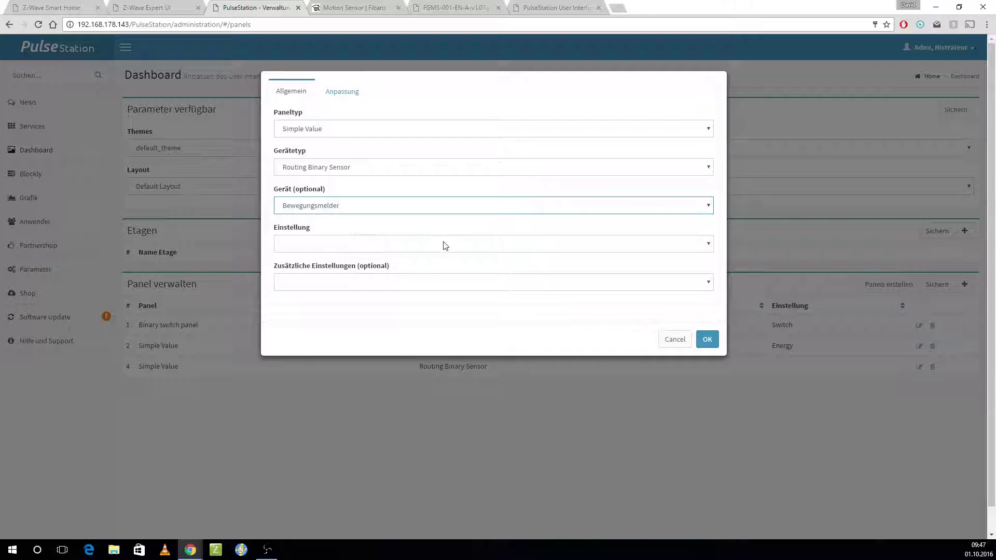
Step: Set the panel to display Temperature, confirm it, and save the panel list
{"action": "left_click", "coordinate": [464, 241]}
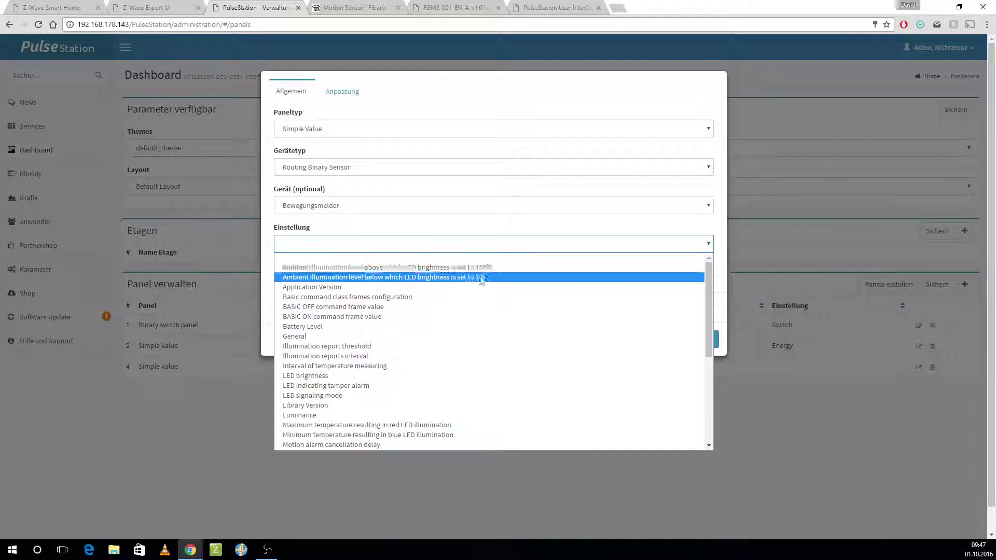
{"action": "scroll", "coordinate": [504, 307], "scroll_direction": "down", "scroll_amount": 2}
{"action": "scroll", "coordinate": [504, 310], "scroll_direction": "down", "scroll_amount": 2}
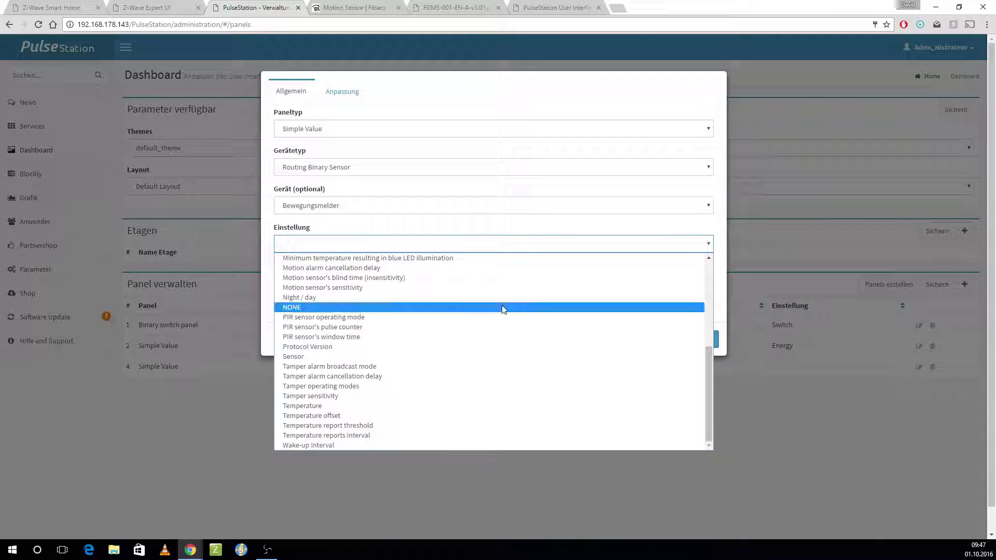
{"action": "left_click", "coordinate": [493, 406]}
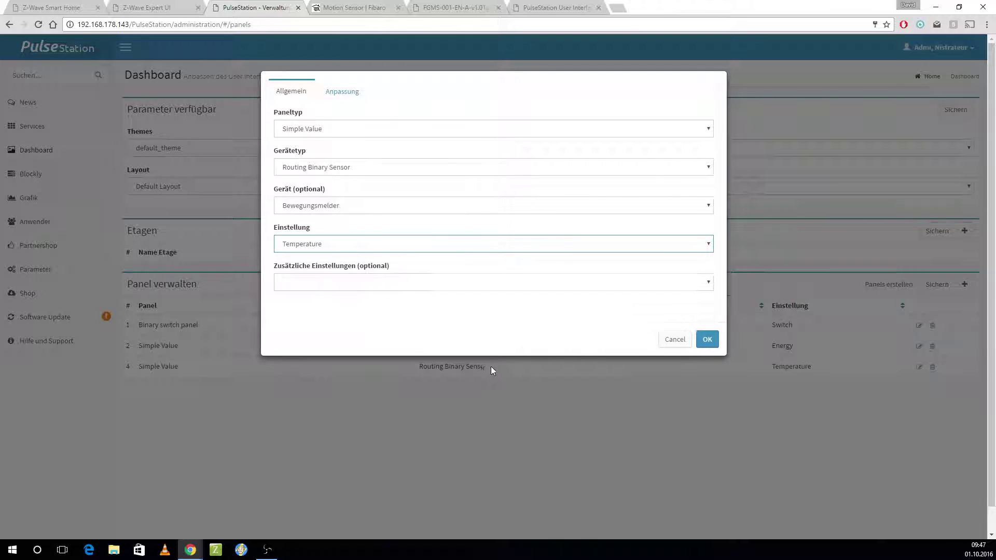
{"action": "left_click", "coordinate": [697, 337]}
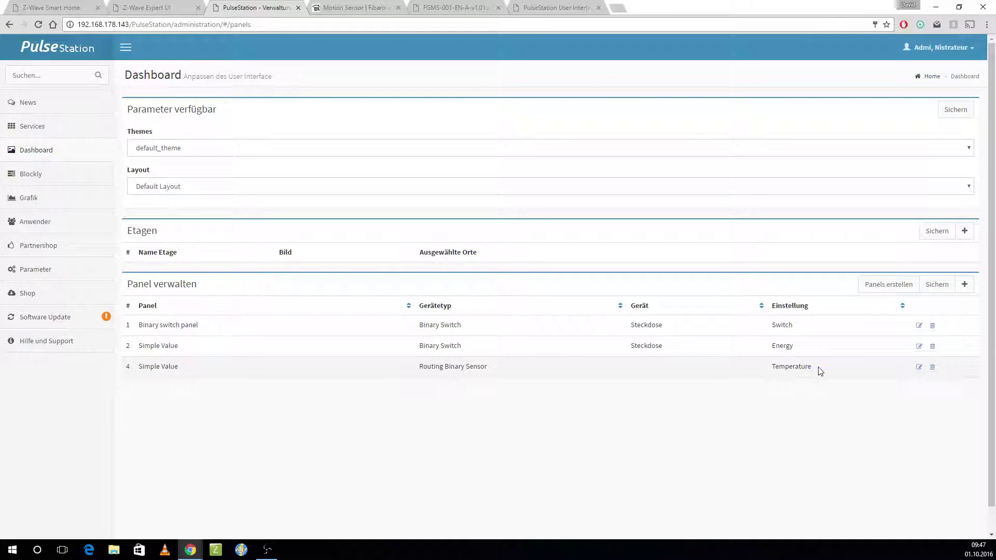
{"action": "left_click", "coordinate": [937, 287]}
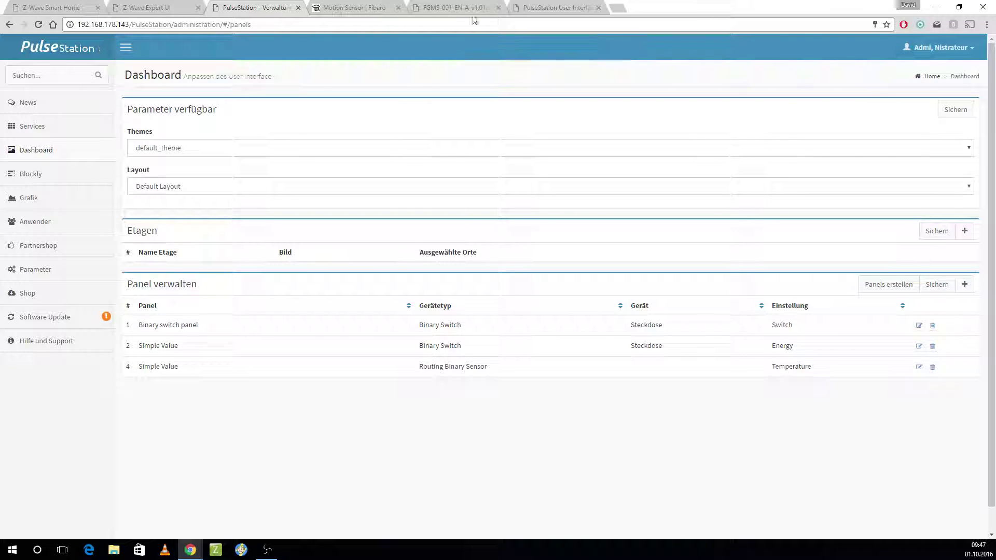
Step: Reload the user dashboard to see the Bewegungsmelder Temperature tile at 22.5C, then return to panel administration
{"action": "left_click", "coordinate": [557, 7]}
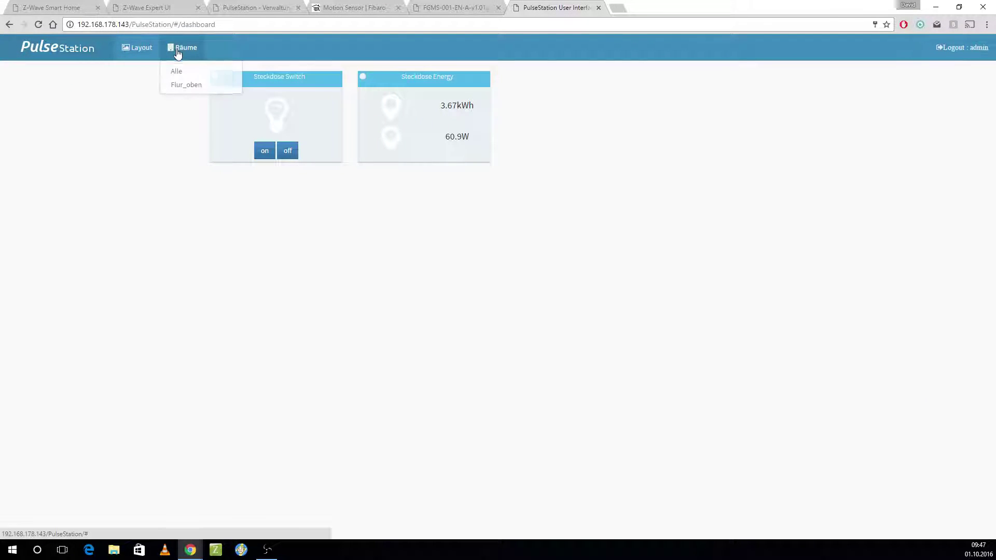
{"action": "mouse_move", "coordinate": [125, 52]}
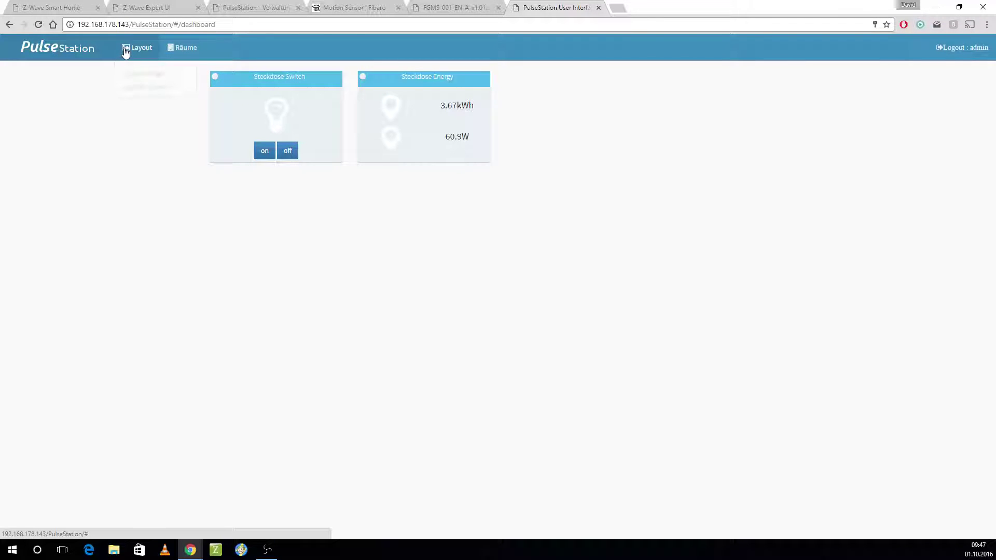
{"action": "left_click", "coordinate": [160, 87]}
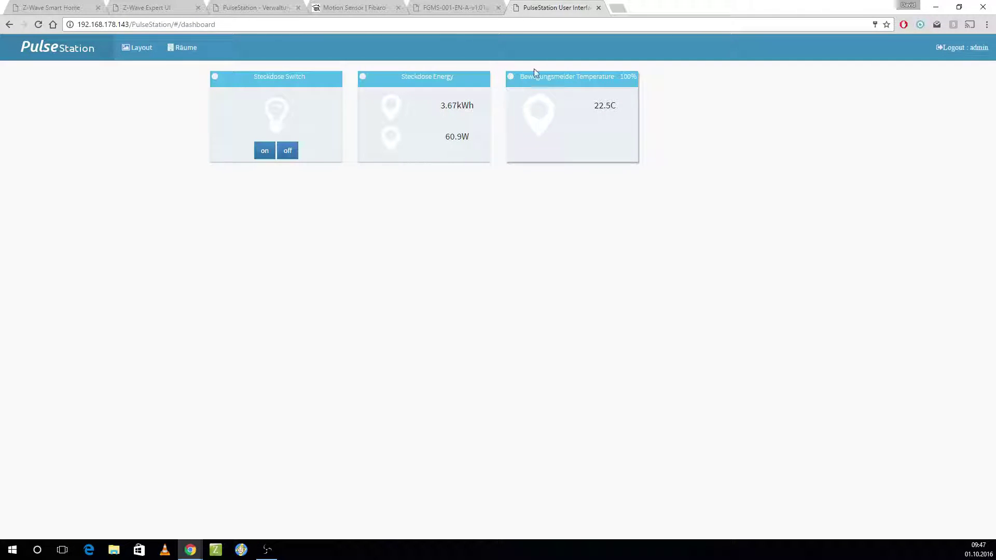
{"action": "left_click", "coordinate": [355, 7]}
{"action": "left_click", "coordinate": [254, 7]}
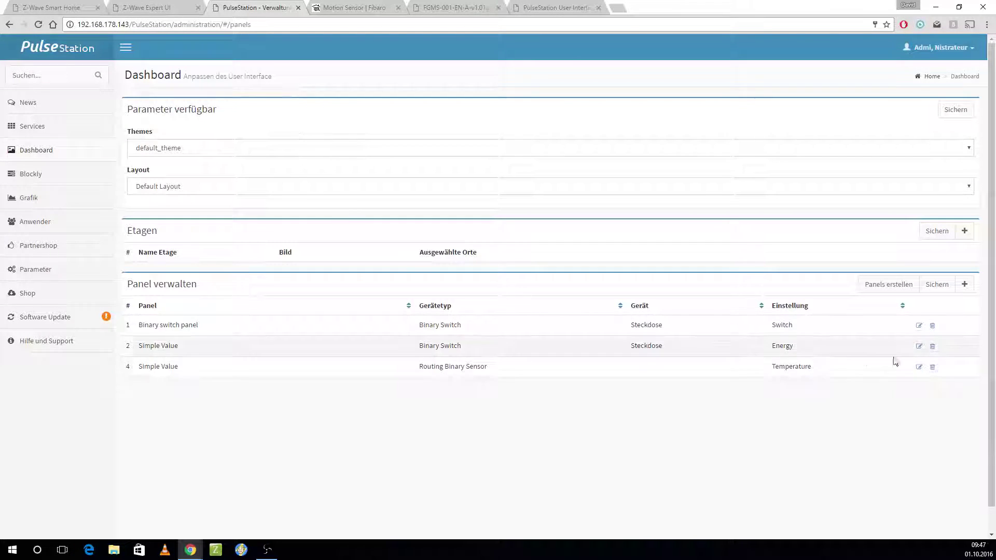
Step: Set the Bewegungsmelder temperature panel's additional value (Zusätzliche Einstellungen) to Luminance
{"action": "left_click", "coordinate": [919, 367]}
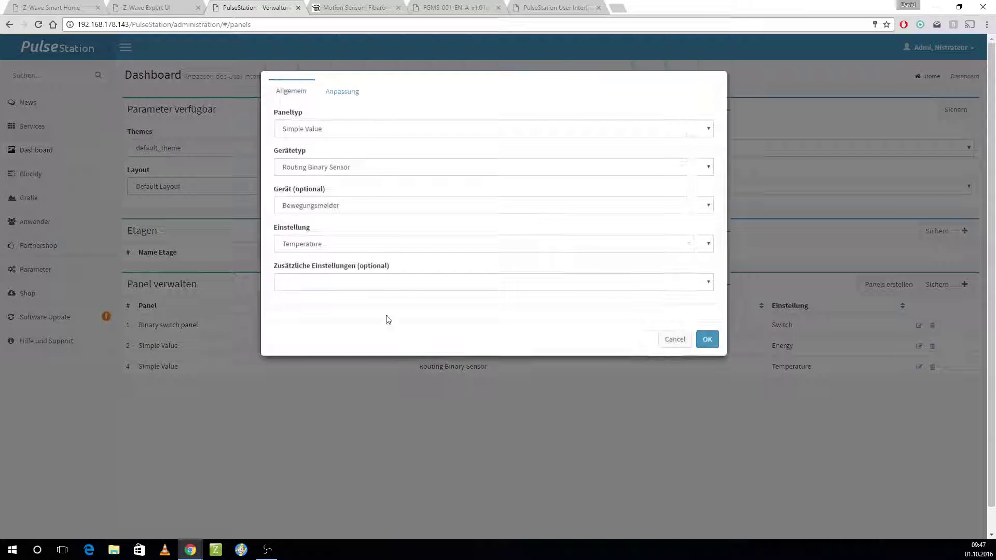
{"action": "left_click", "coordinate": [388, 283]}
{"action": "scroll", "coordinate": [413, 356], "scroll_direction": "down", "scroll_amount": 4}
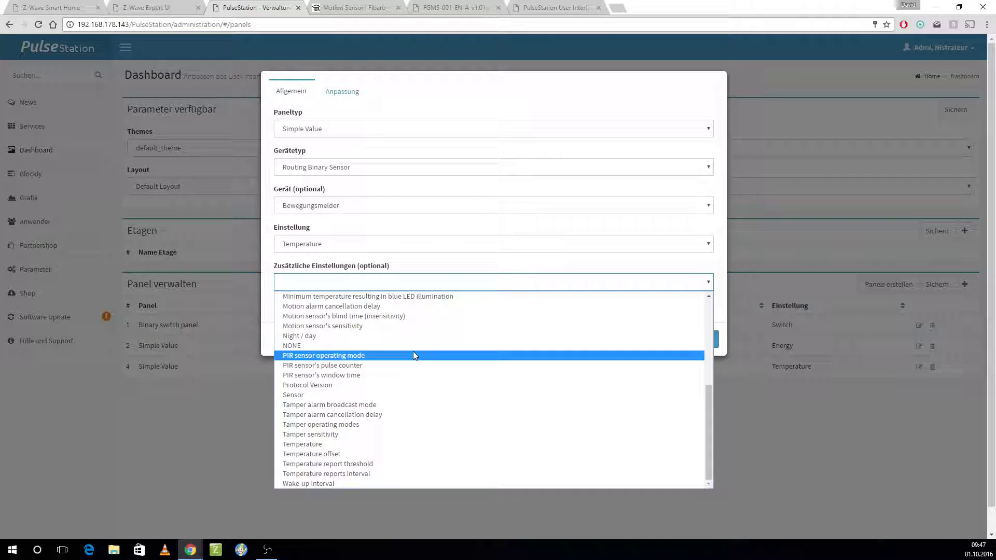
{"action": "scroll", "coordinate": [410, 374], "scroll_direction": "up", "scroll_amount": 3}
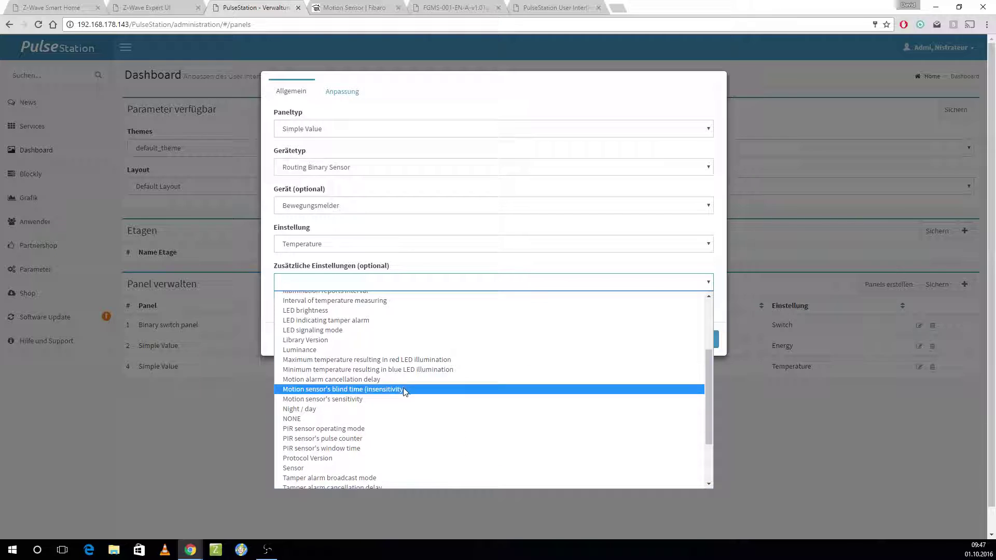
{"action": "left_click", "coordinate": [396, 358]}
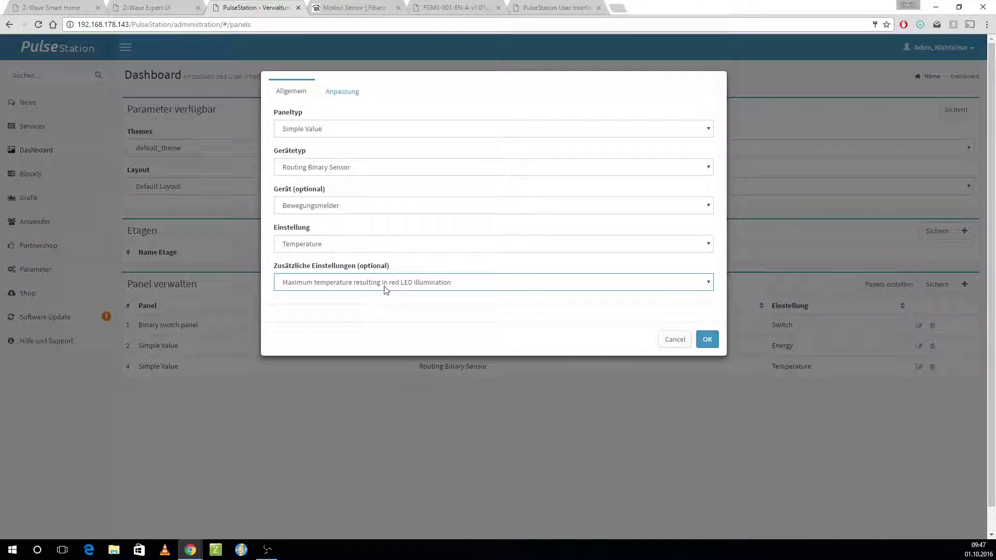
{"action": "left_click", "coordinate": [386, 289]}
{"action": "left_click", "coordinate": [378, 441]}
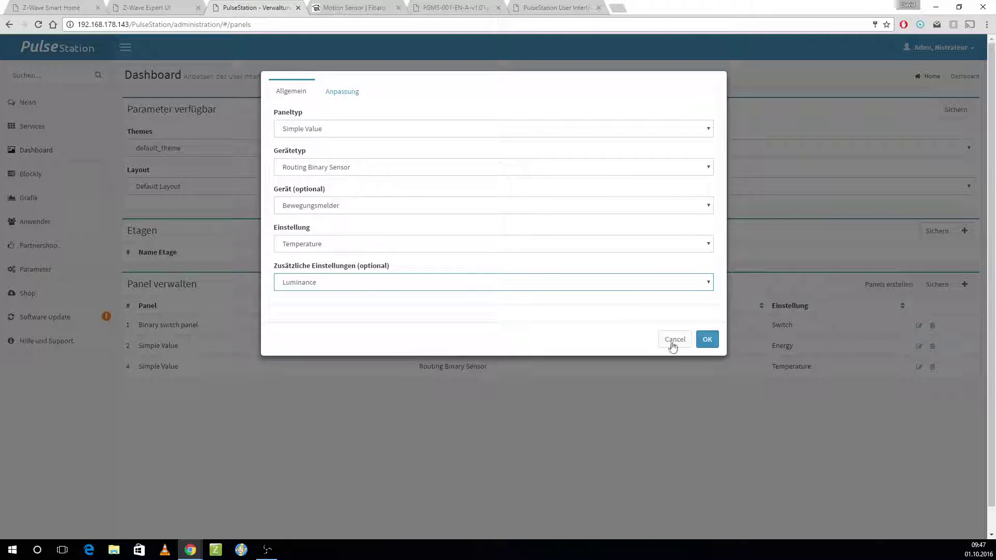
{"action": "left_click", "coordinate": [717, 342]}
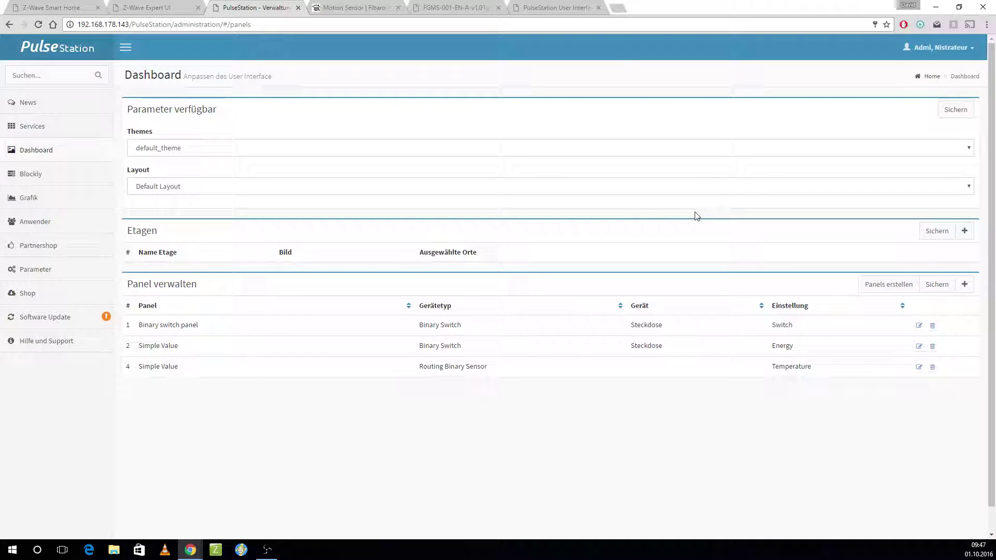
Step: Save the panels, rebuild the dashboard and reload the Default Layout
{"action": "left_click", "coordinate": [936, 284]}
{"action": "left_click", "coordinate": [888, 284]}
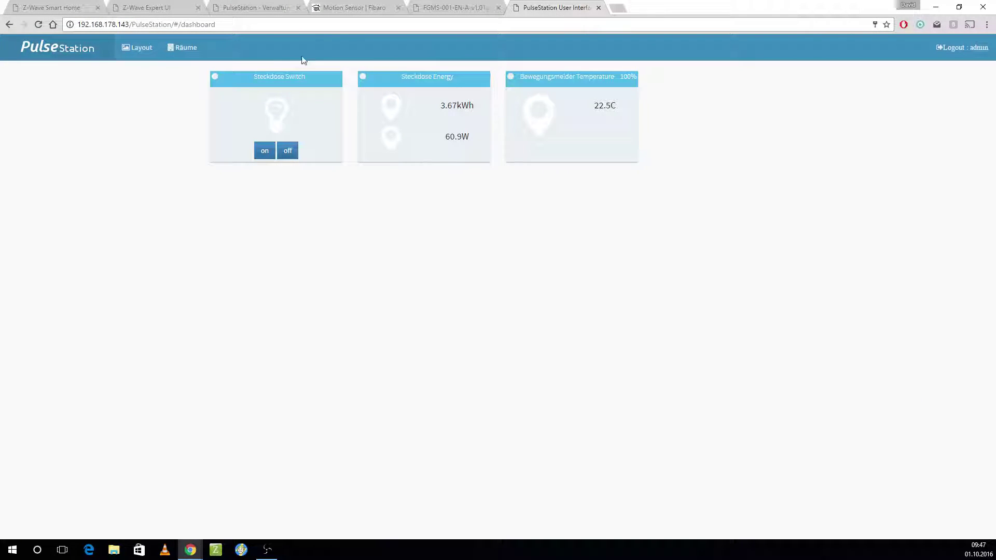
{"action": "left_click", "coordinate": [129, 48]}
{"action": "left_click", "coordinate": [145, 89]}
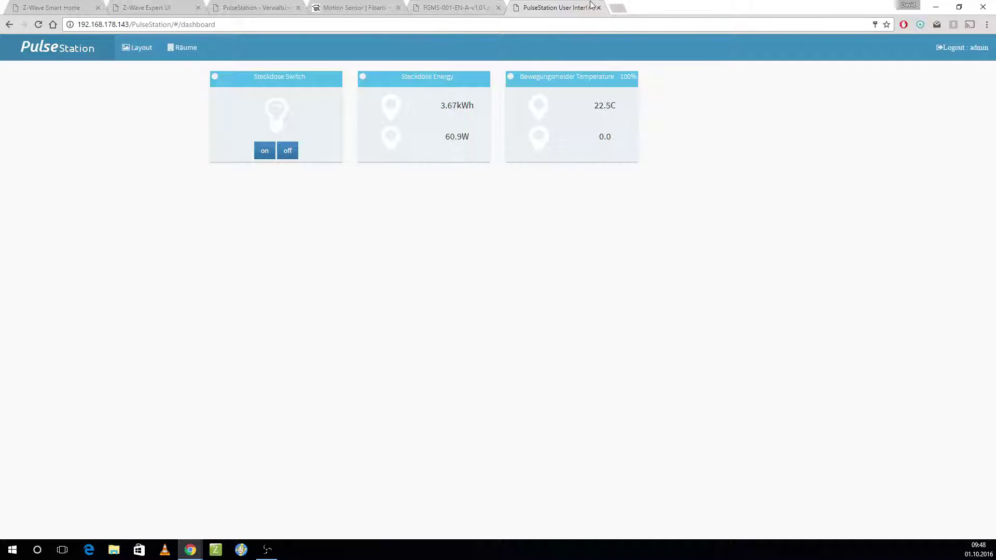
{"action": "left_click", "coordinate": [273, 5]}
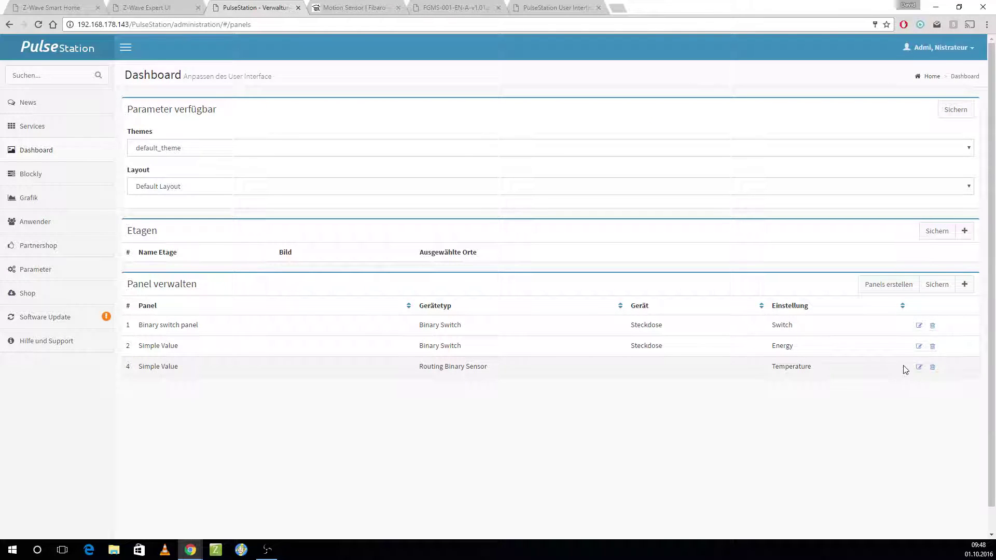
Step: Change the panel's extra reading to Illumination report threshold and save the panel list
{"action": "left_click", "coordinate": [918, 366]}
{"action": "left_click", "coordinate": [395, 282]}
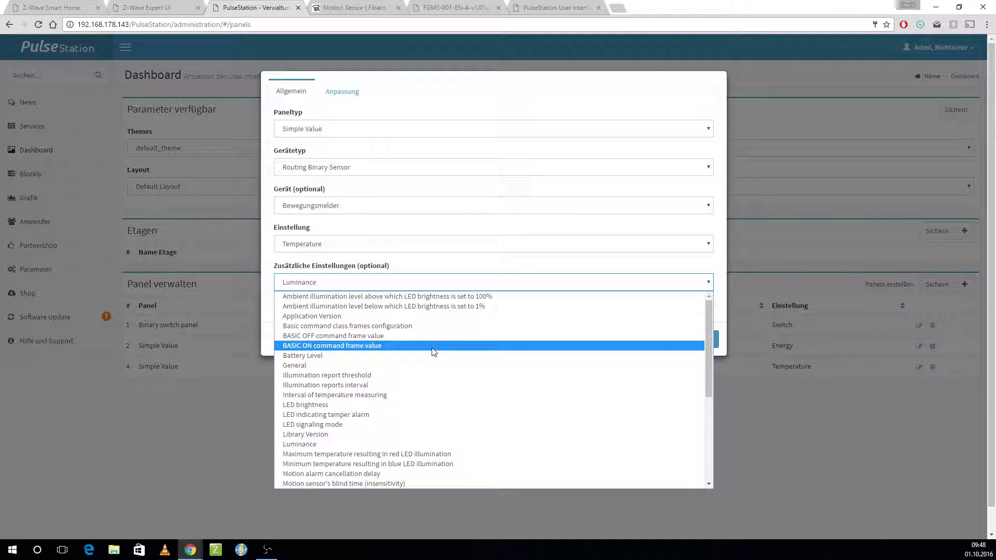
{"action": "left_click", "coordinate": [438, 375]}
{"action": "left_click", "coordinate": [705, 340]}
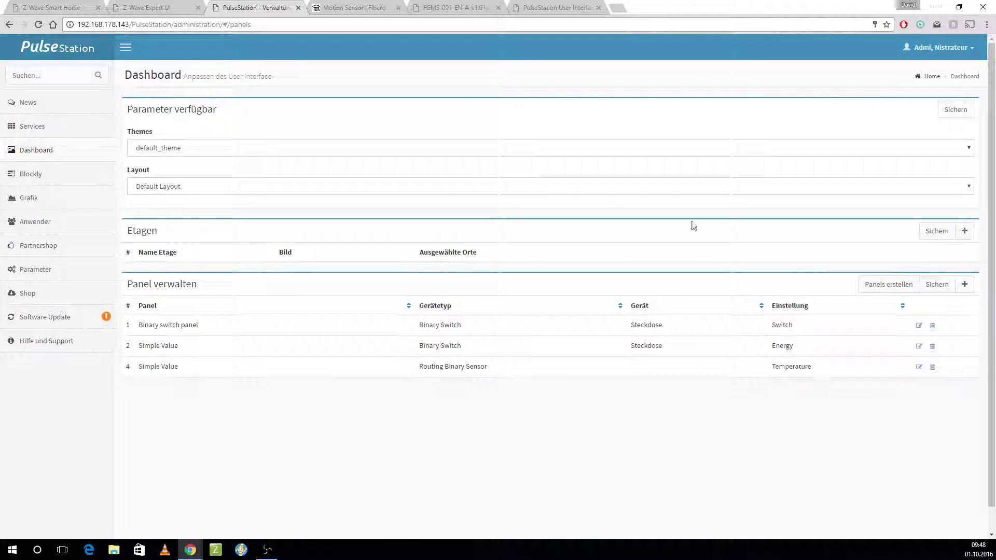
{"action": "left_click", "coordinate": [936, 284]}
Step: Reload the Default Layout on the dashboard to check the tile's new 200 reading
{"action": "left_click", "coordinate": [566, 6]}
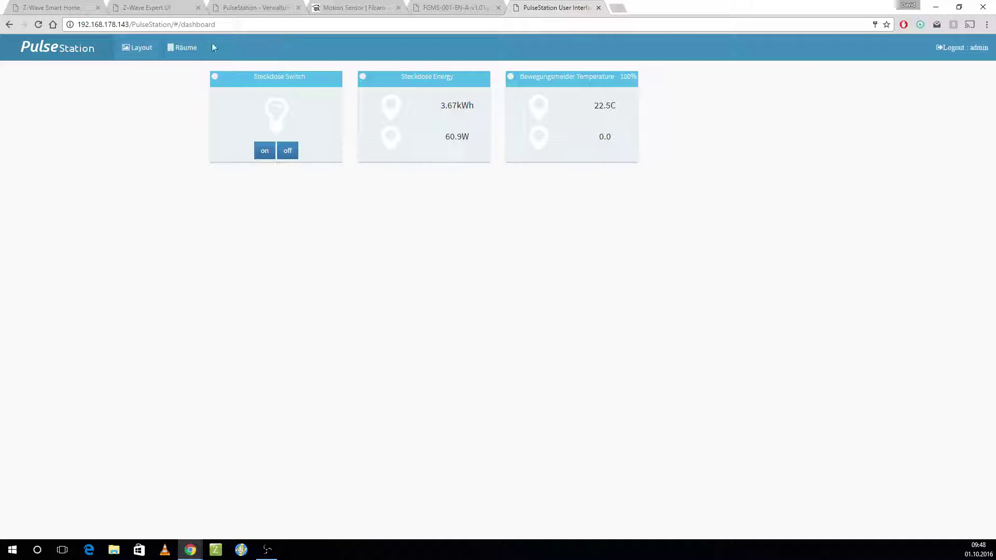
{"action": "left_click", "coordinate": [137, 47]}
{"action": "left_click", "coordinate": [139, 85]}
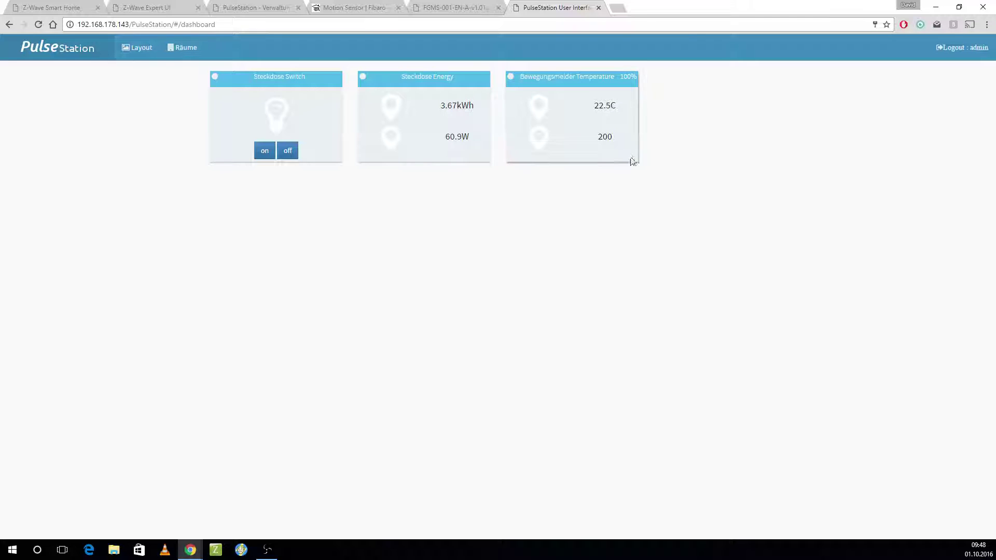
{"action": "left_click_drag", "start_coordinate": [596, 138], "coordinate": [615, 136]}
{"action": "left_click", "coordinate": [605, 134]}
{"action": "left_click", "coordinate": [262, 8]}
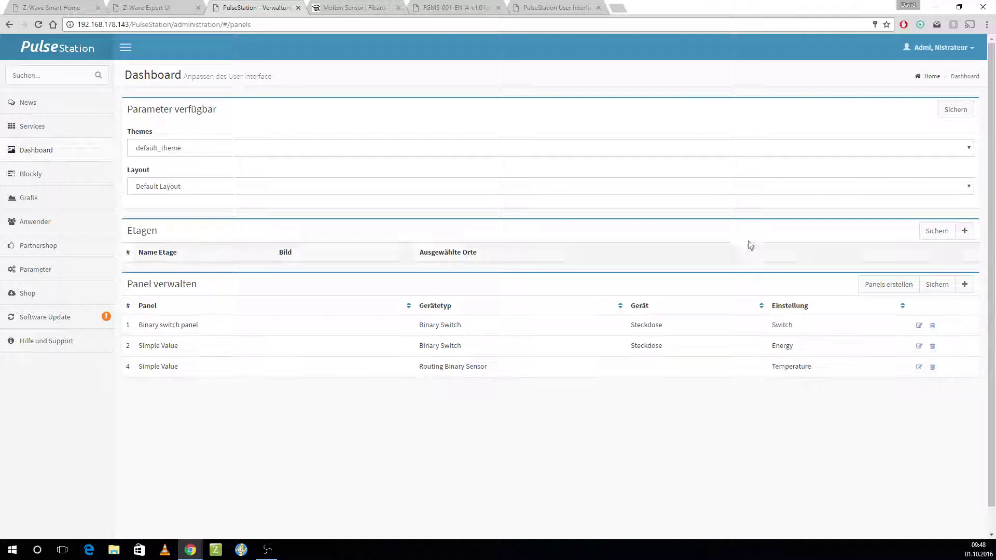
{"action": "left_click", "coordinate": [33, 128]}
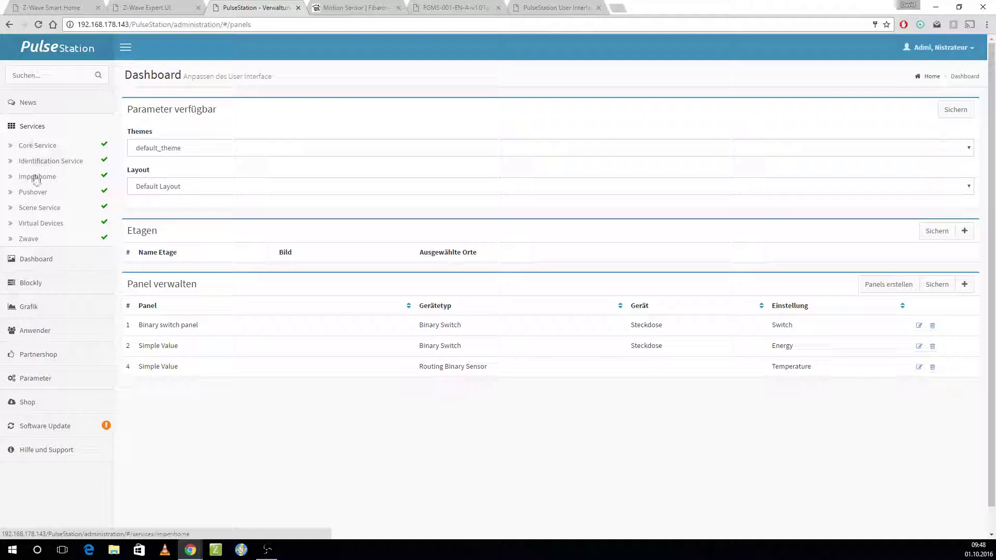
Step: Open the Z-Wave device list and start editing the device locations
{"action": "left_click", "coordinate": [31, 239]}
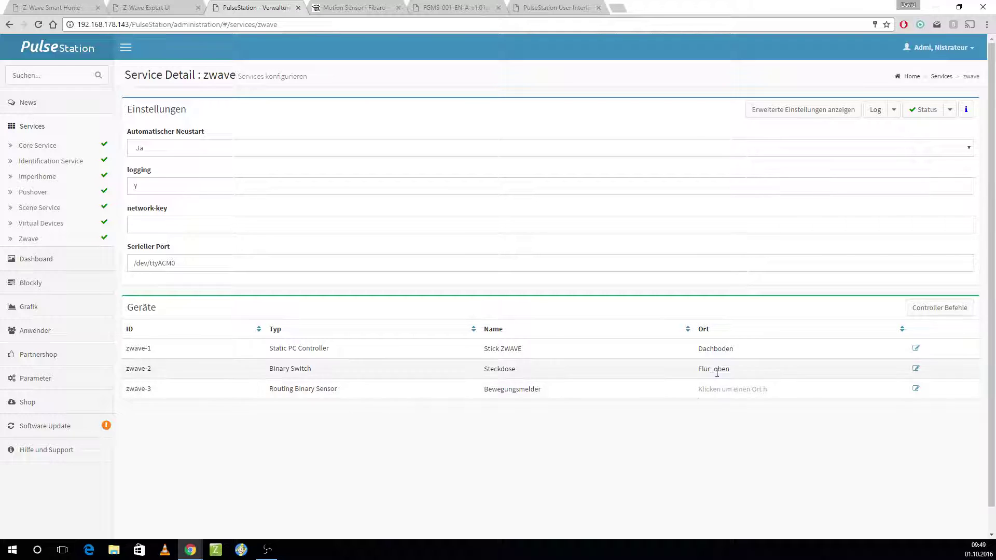
{"action": "left_click", "coordinate": [734, 369]}
{"action": "left_click", "coordinate": [736, 415]}
{"action": "left_click", "coordinate": [745, 389]}
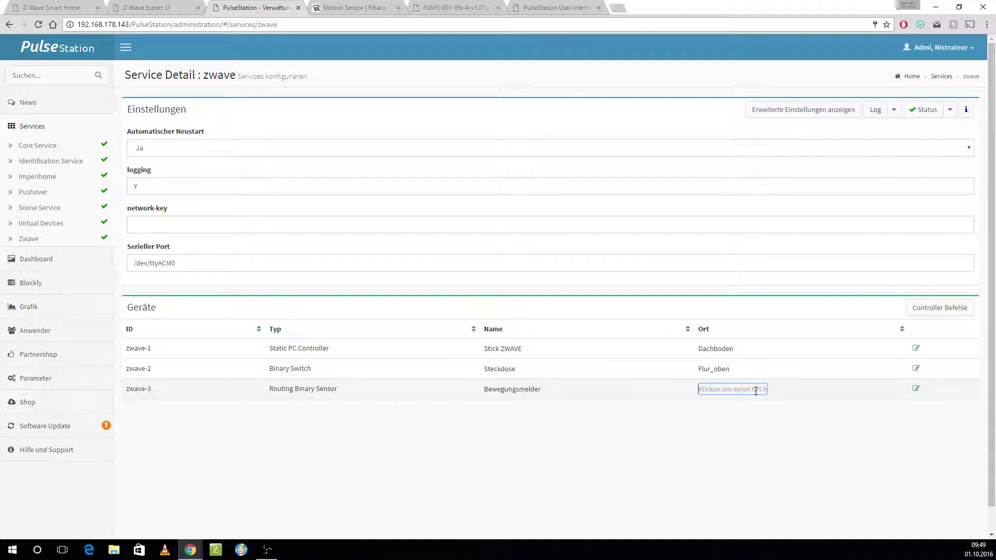
{"action": "type", "text": "F"}
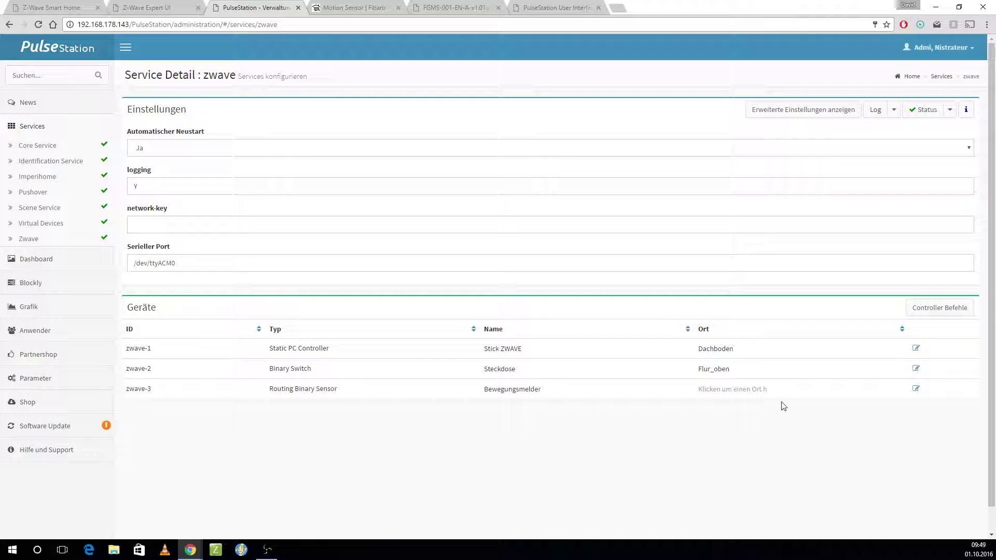
Step: Set the Bewegungsmelder's Ort to Flur_unten in its device settings and confirm
{"action": "left_click", "coordinate": [913, 390]}
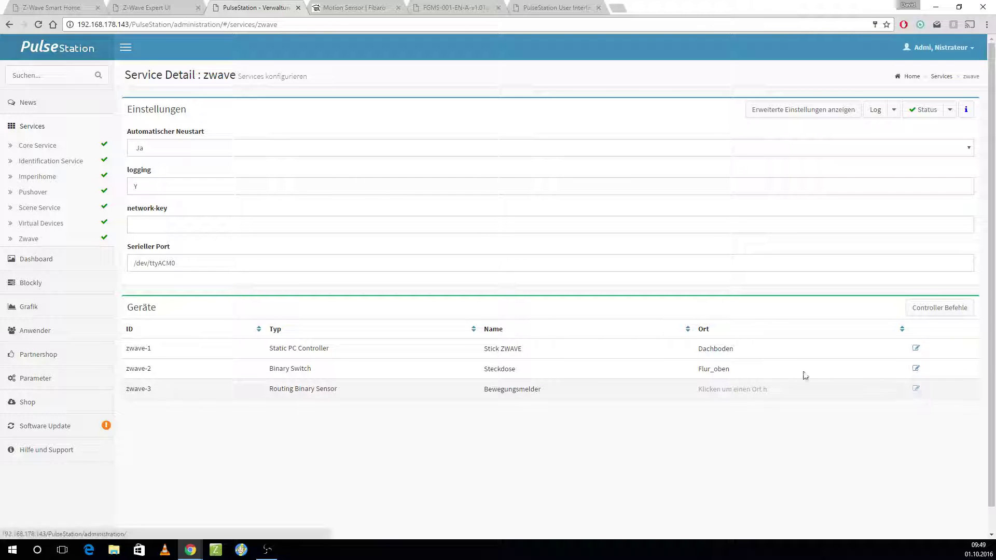
{"action": "left_click", "coordinate": [332, 281]}
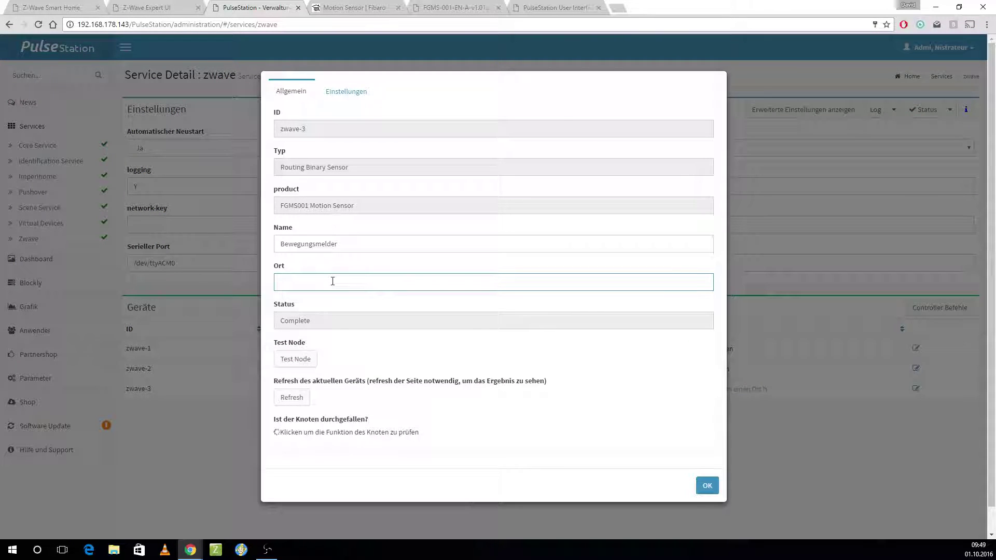
{"action": "type", "text": "Flur"}
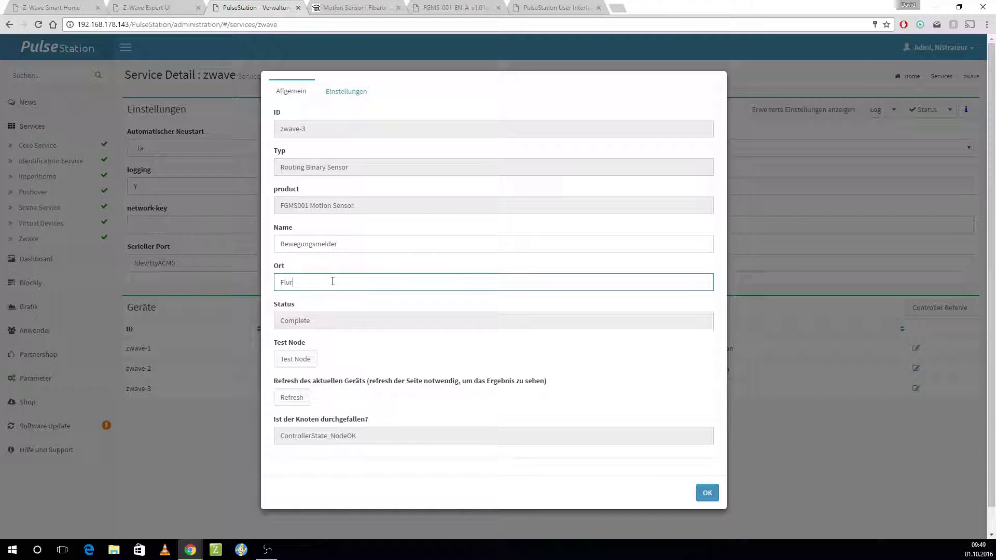
{"action": "type", "text": "_unten"}
{"action": "left_click", "coordinate": [712, 492]}
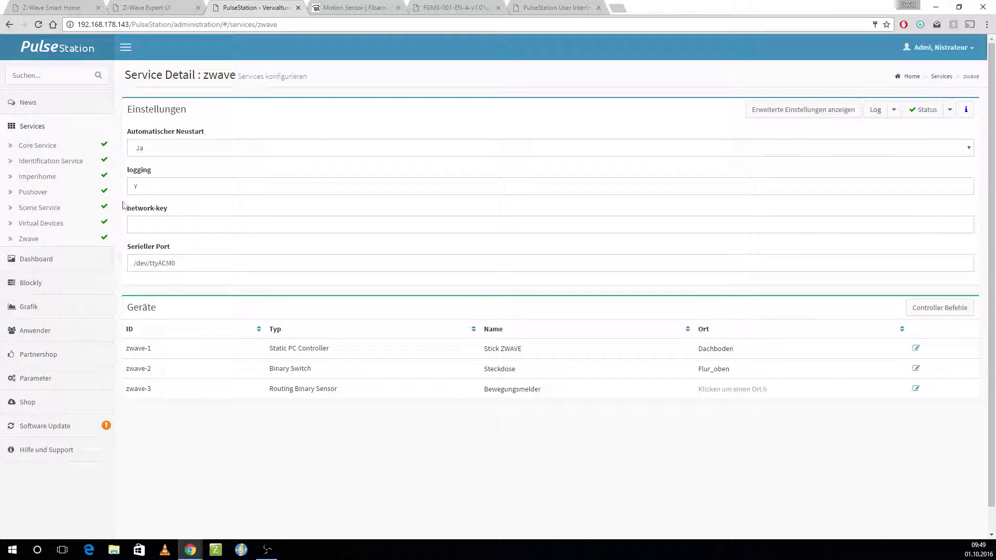
{"action": "left_click", "coordinate": [46, 224]}
{"action": "left_click", "coordinate": [526, 7]}
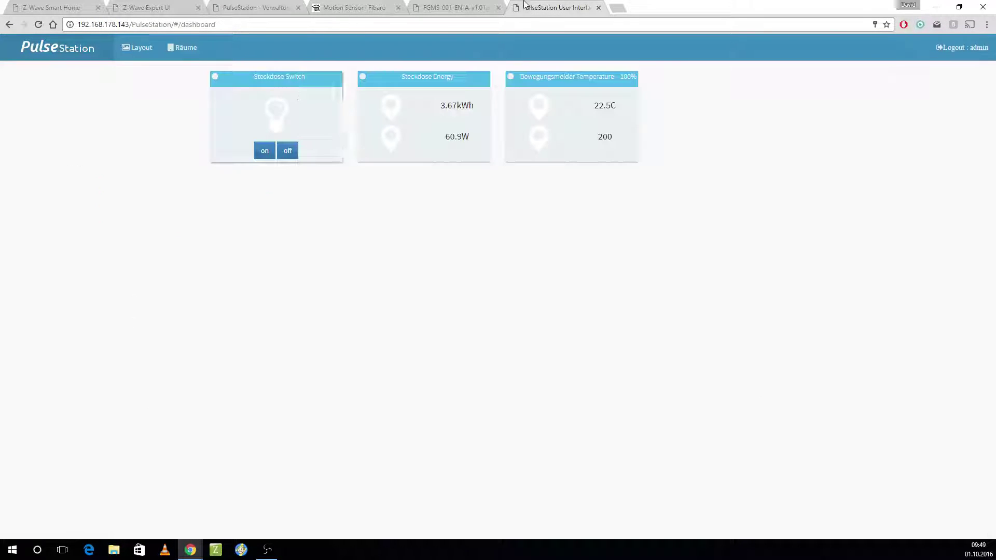
Step: Reload the Default Layout and filter the dashboard to the Flur_unten room
{"action": "left_click", "coordinate": [177, 47]}
{"action": "left_click", "coordinate": [147, 48]}
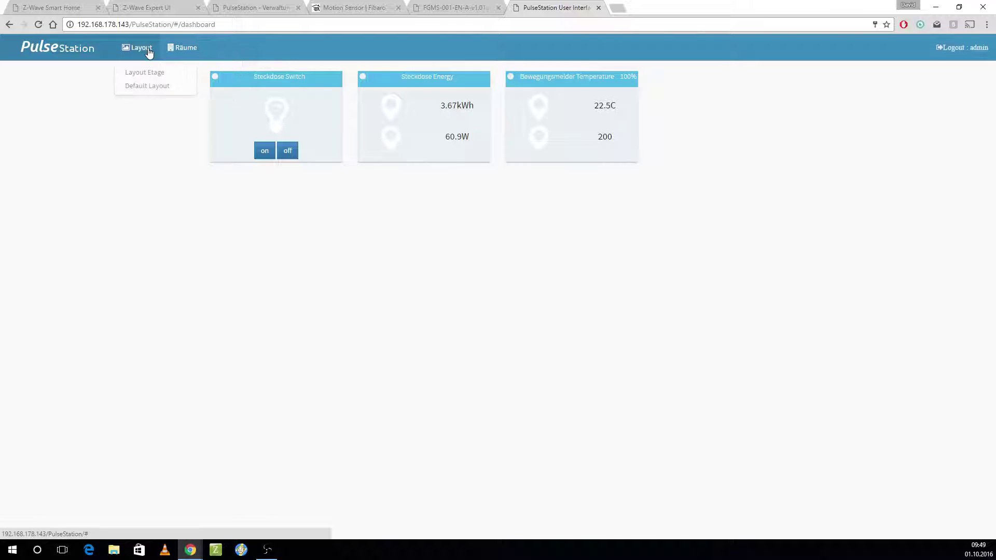
{"action": "left_click", "coordinate": [148, 84]}
{"action": "left_click", "coordinate": [184, 48]}
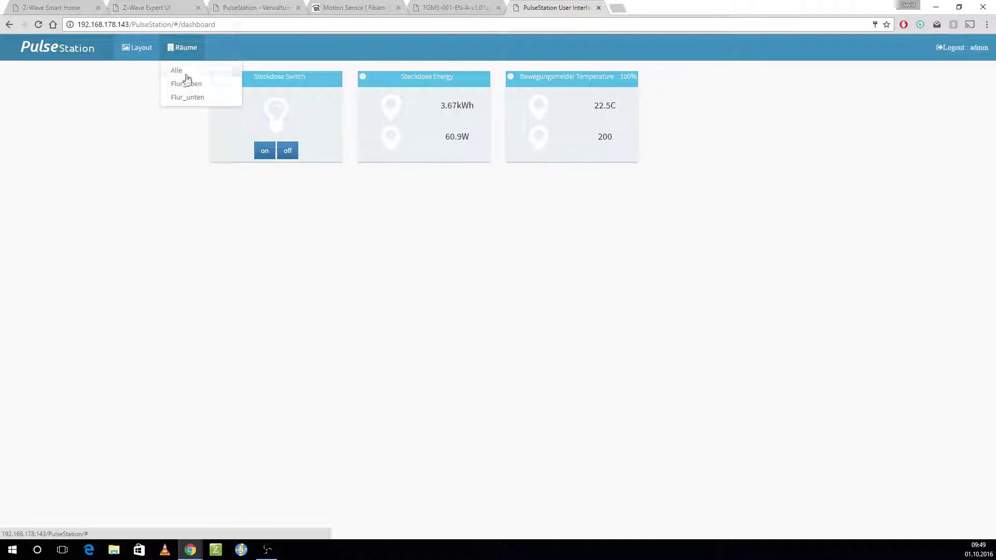
{"action": "left_click", "coordinate": [193, 97]}
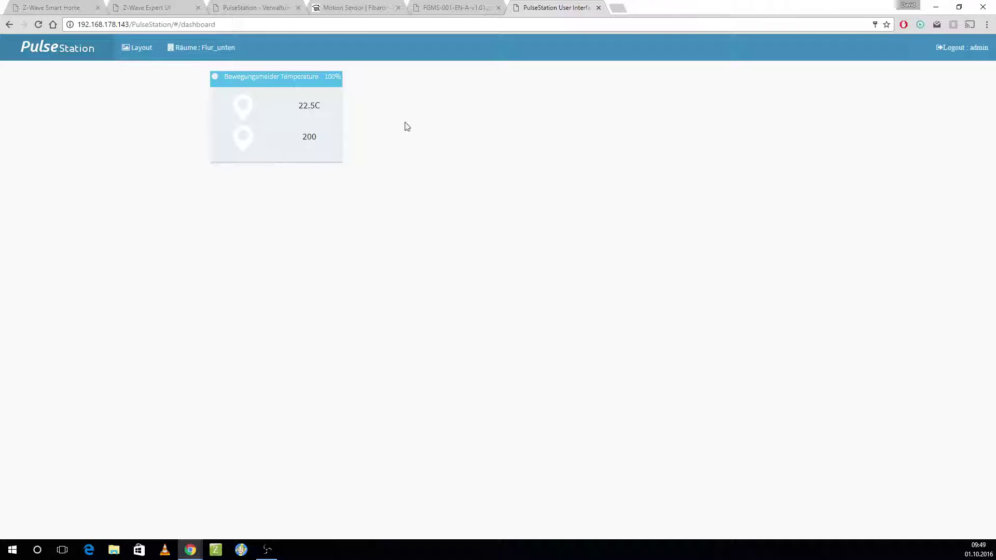
{"action": "left_click", "coordinate": [363, 7]}
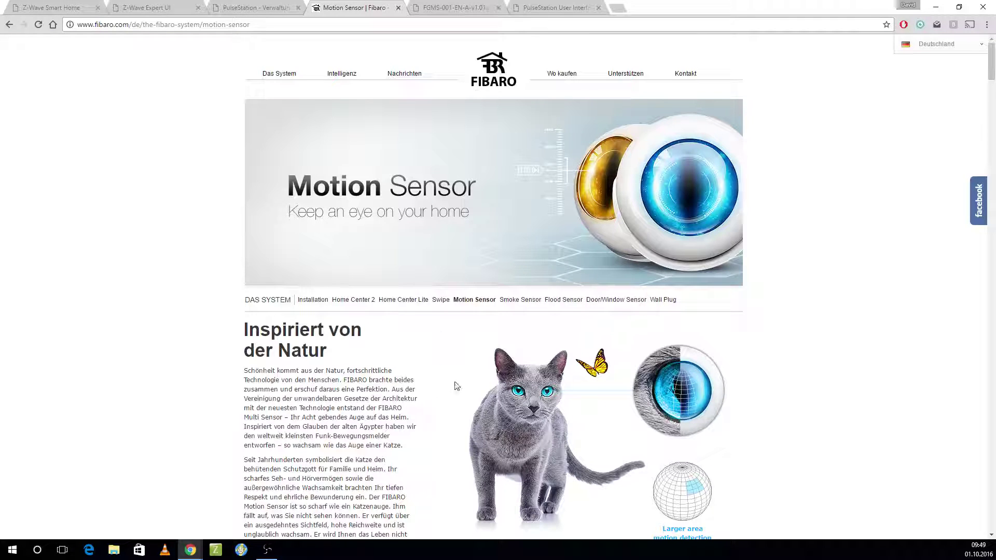
Step: Scroll the Fibaro Motion Sensor page down to the Multisensor temperature and light section
{"action": "scroll", "coordinate": [455, 381], "scroll_direction": "down", "scroll_amount": 8}
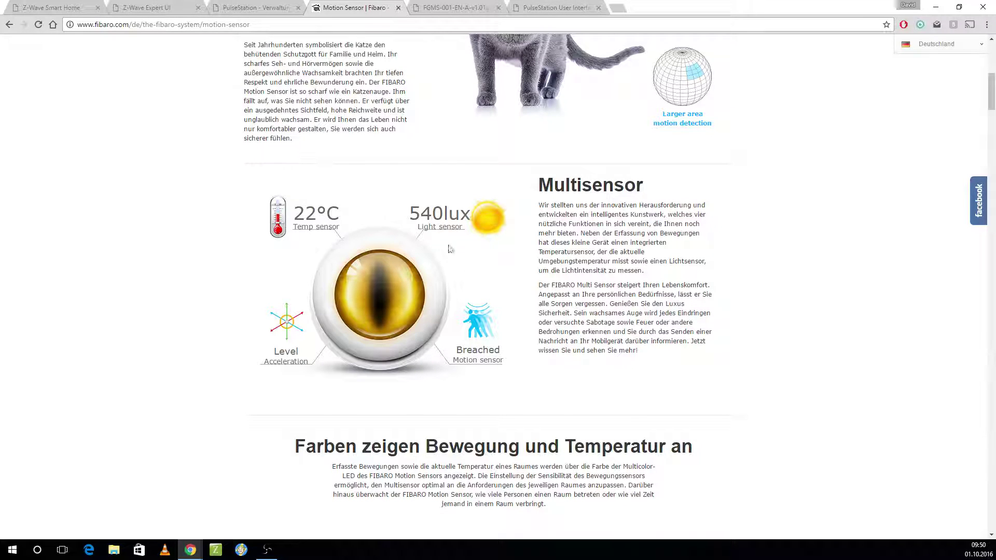
{"action": "left_click", "coordinate": [528, 7]}
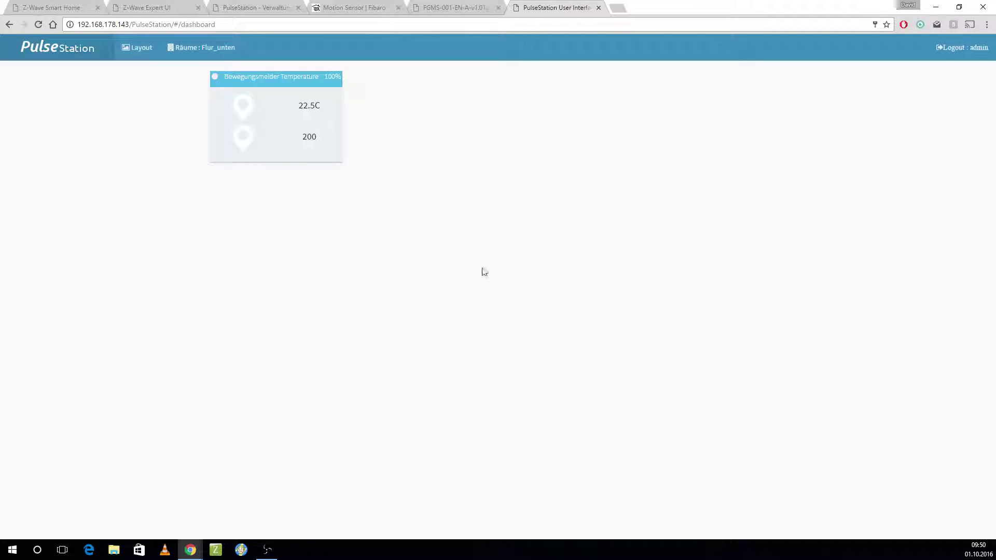